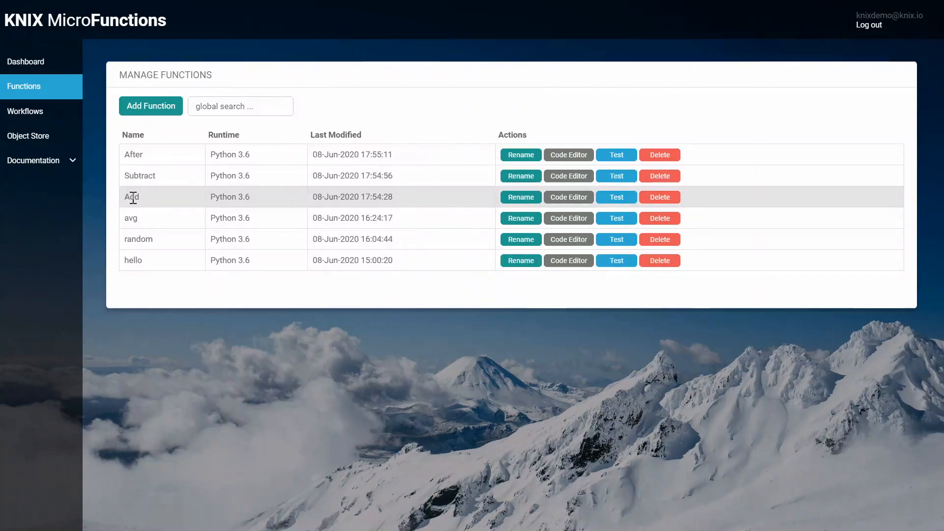
Step: Add a new workflow named parallelwf to the managed workflows and save it
{"action": "left_click", "coordinate": [22, 114]}
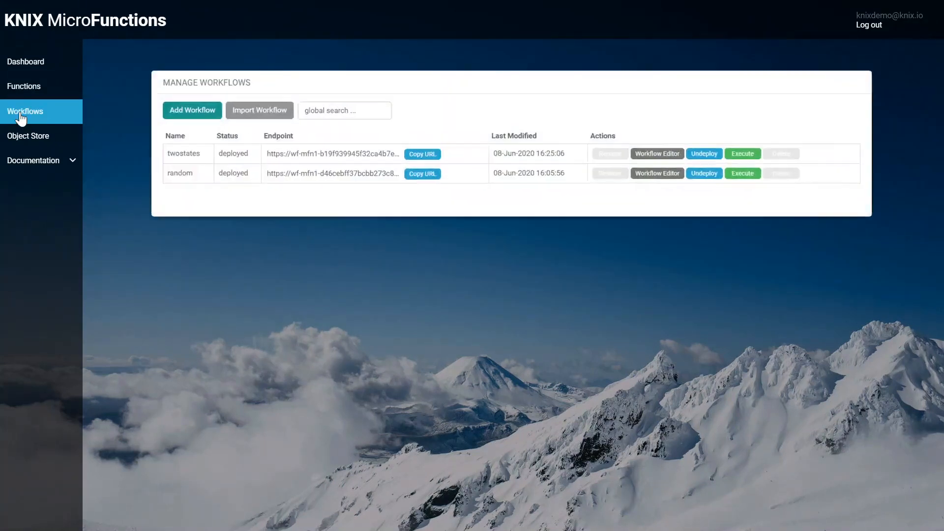
{"action": "left_click", "coordinate": [145, 104]}
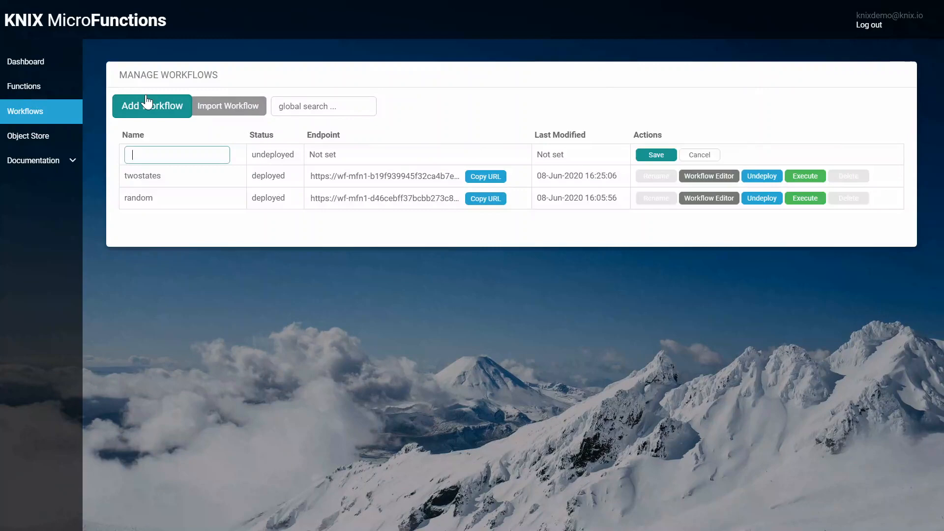
{"action": "type", "text": "parallelwf"}
{"action": "left_click", "coordinate": [657, 155]}
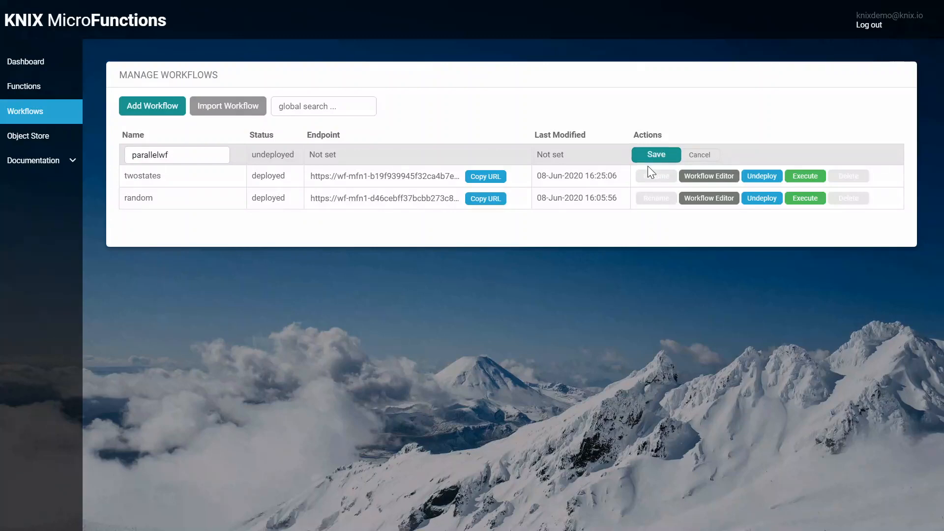
Step: Replace the parallelwf workflow's default JSON with the copied FunWithMath definition containing parallel Add and Subtract branches and an After state
{"action": "left_click", "coordinate": [681, 154]}
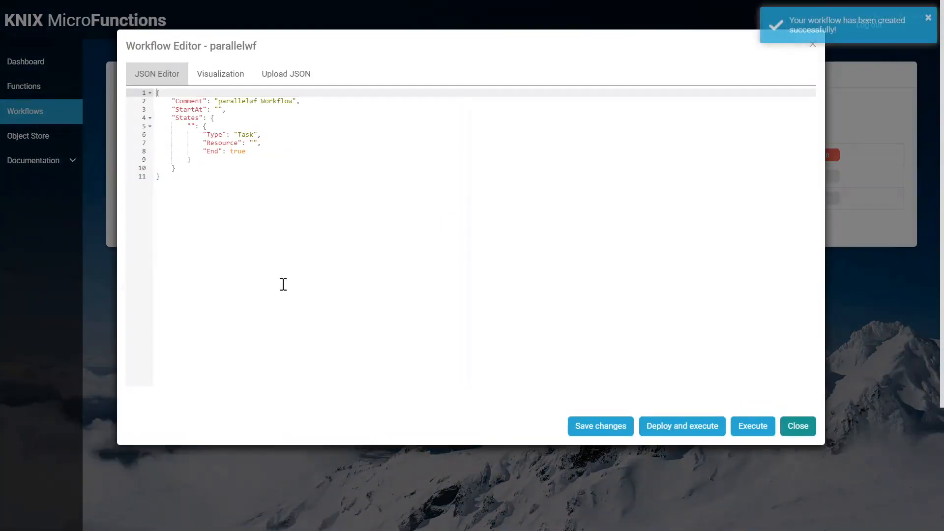
{"action": "key", "text": "ctrl+a"}
{"action": "key", "text": "ctrl+v"}
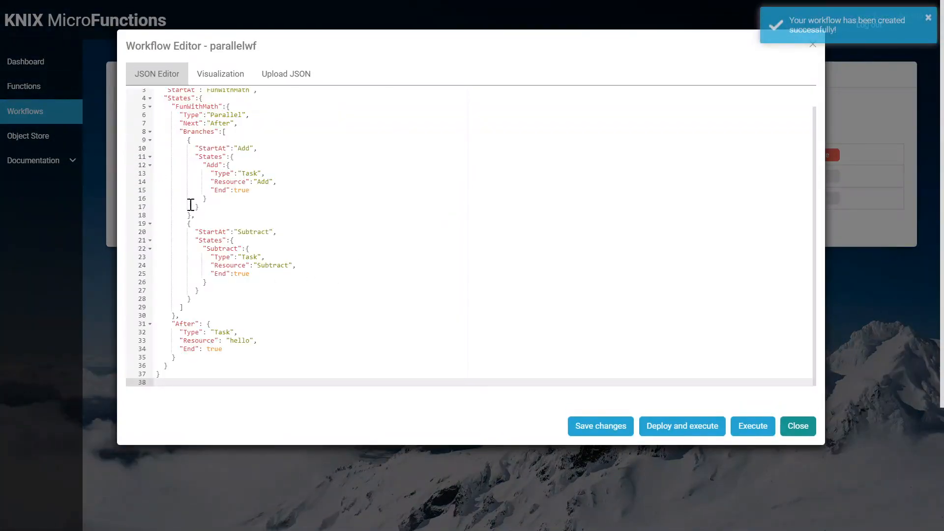
{"action": "scroll", "coordinate": [223, 226], "scroll_direction": "up", "scroll_amount": 1}
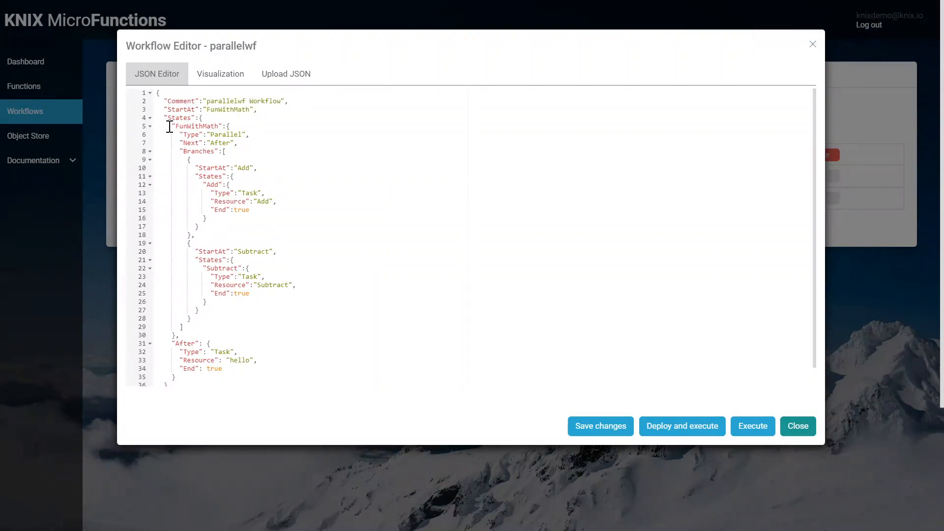
Step: Examine the FunWithMath parallel state, its Next setting, and the After state with its hello resource in the workflow JSON
{"action": "left_click_drag", "start_coordinate": [169, 127], "coordinate": [261, 331]}
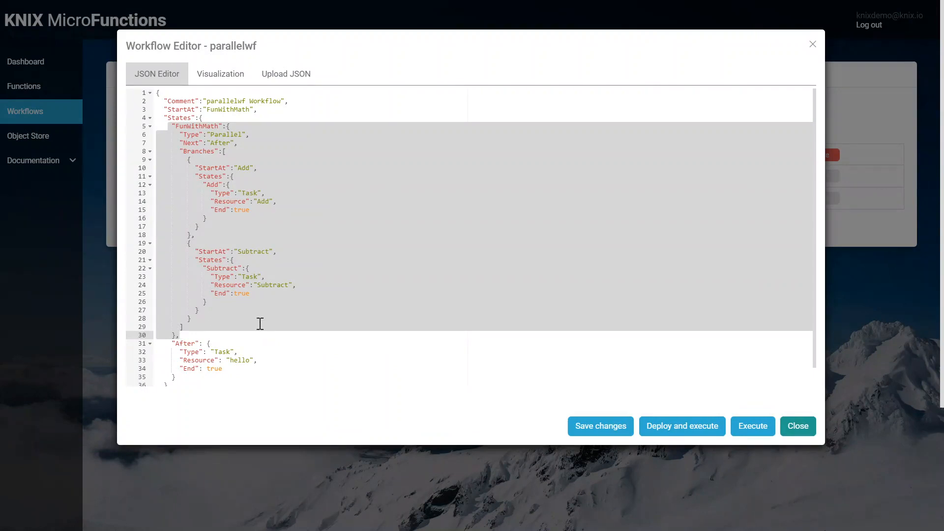
{"action": "left_click", "coordinate": [207, 126]}
{"action": "mouse_move", "coordinate": [217, 127]}
{"action": "left_mouse_down"}
{"action": "mouse_move", "coordinate": [239, 136]}
{"action": "mouse_move", "coordinate": [227, 144]}
{"action": "left_mouse_up"}
{"action": "left_click", "coordinate": [191, 136]}
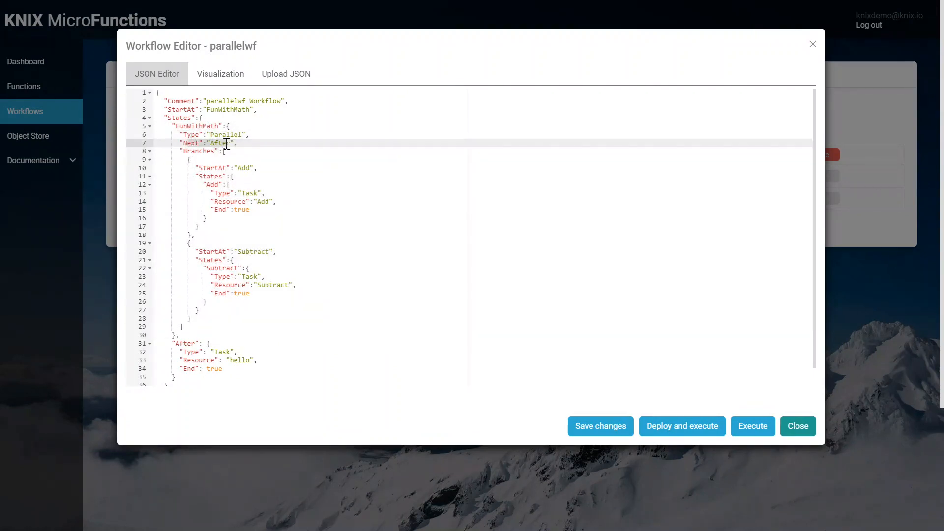
{"action": "left_click_drag", "start_coordinate": [194, 379], "coordinate": [158, 339]}
{"action": "left_click", "coordinate": [234, 366]}
{"action": "double_click", "coordinate": [240, 362]}
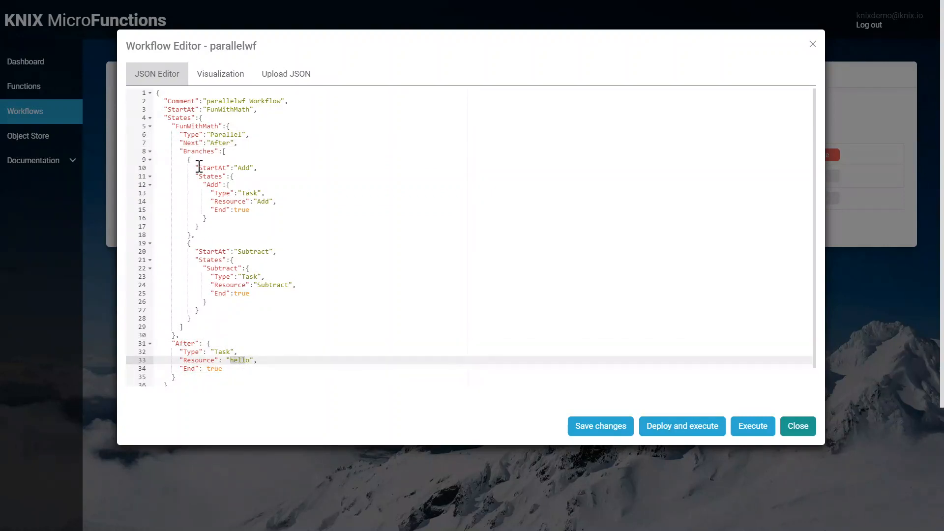
Step: Examine the Branches block of the FunWithMath state, including its Add and Subtract tasks
{"action": "left_click_drag", "start_coordinate": [187, 158], "coordinate": [215, 327]}
{"action": "left_click_drag", "start_coordinate": [195, 168], "coordinate": [221, 226]}
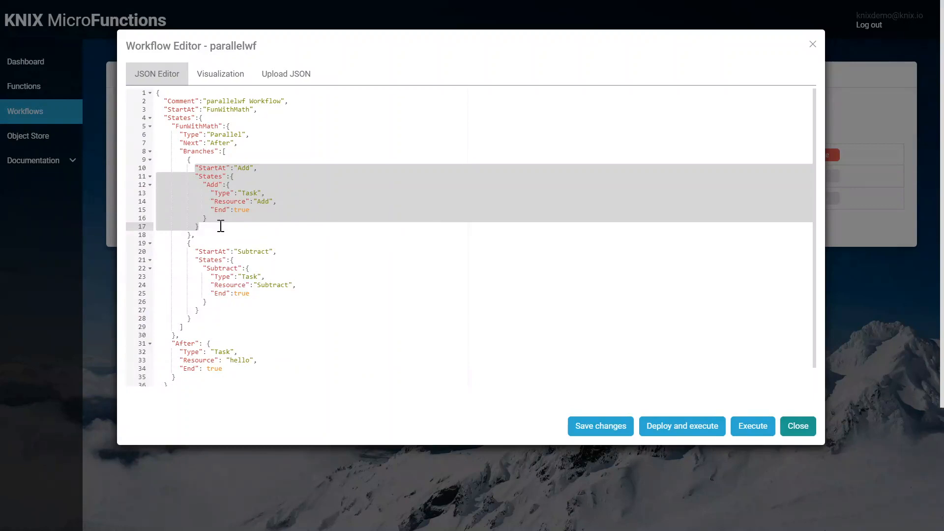
{"action": "left_click", "coordinate": [221, 233]}
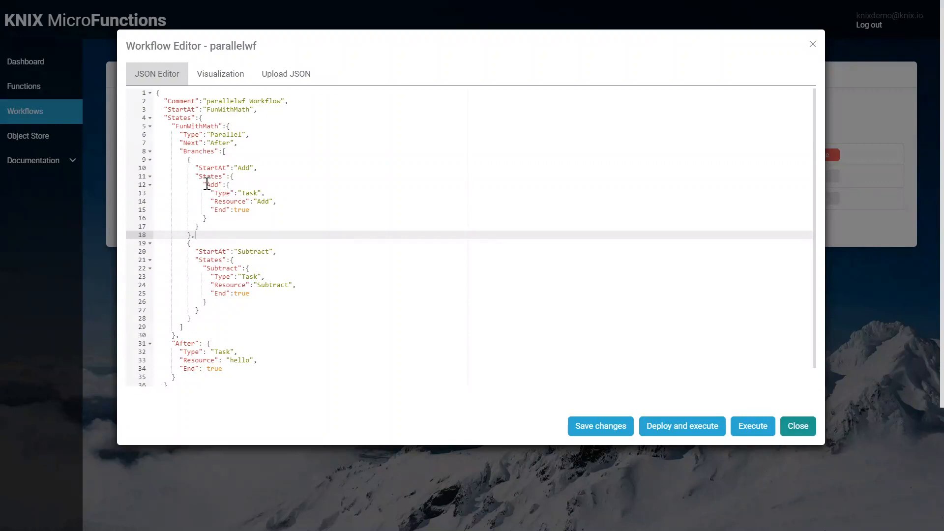
{"action": "left_click", "coordinate": [214, 186]}
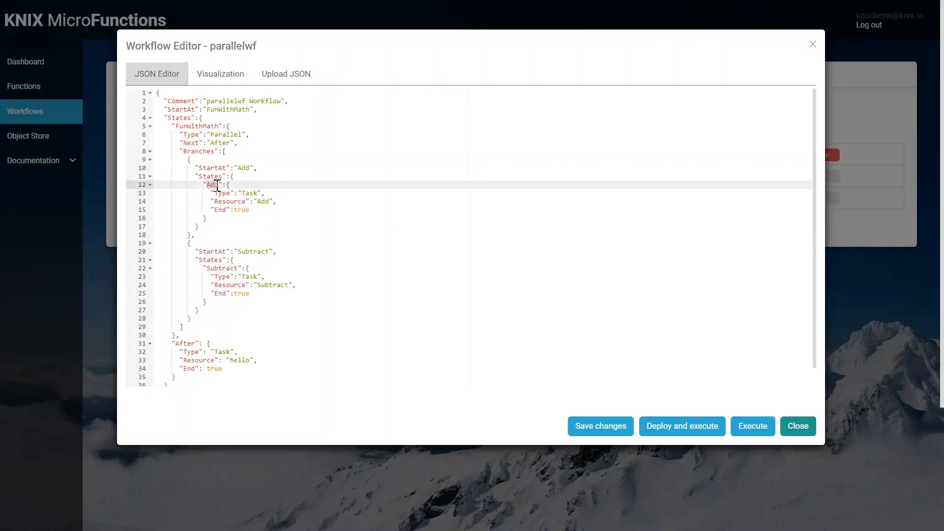
{"action": "left_click", "coordinate": [208, 270]}
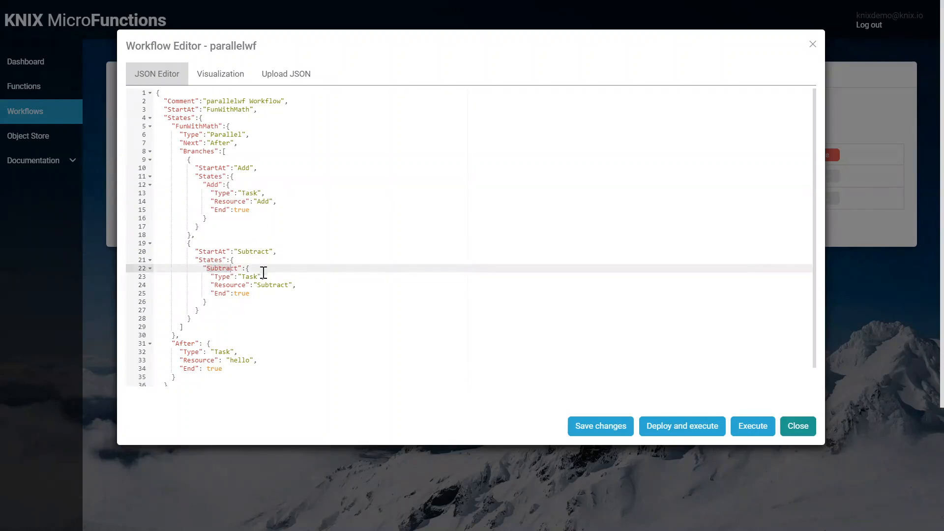
Step: Save the parallelwf workflow JSON and view its graph visualization before closing the workflow editor
{"action": "left_click", "coordinate": [601, 431]}
{"action": "left_click", "coordinate": [211, 78]}
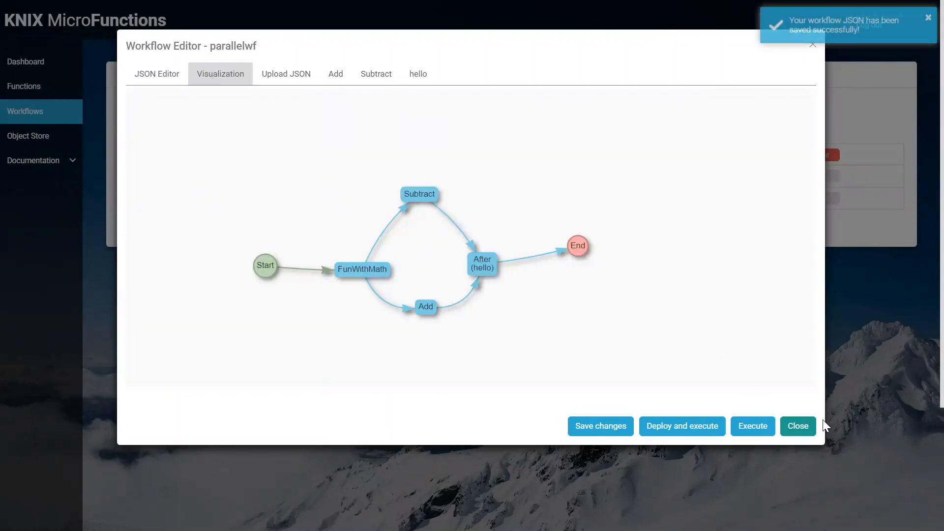
{"action": "left_click", "coordinate": [806, 433]}
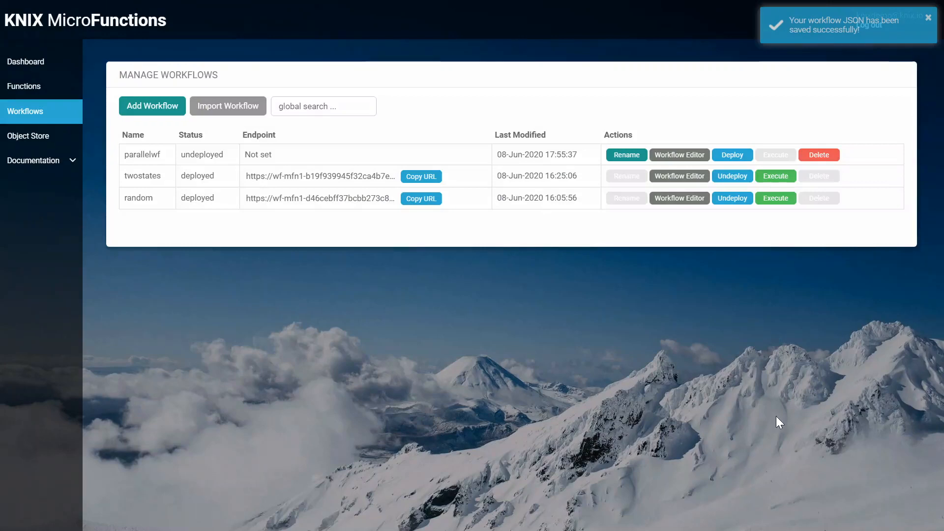
Step: Deploy the parallelwf workflow and execute it with the input [10,20] while showing the execution log
{"action": "left_click", "coordinate": [735, 155]}
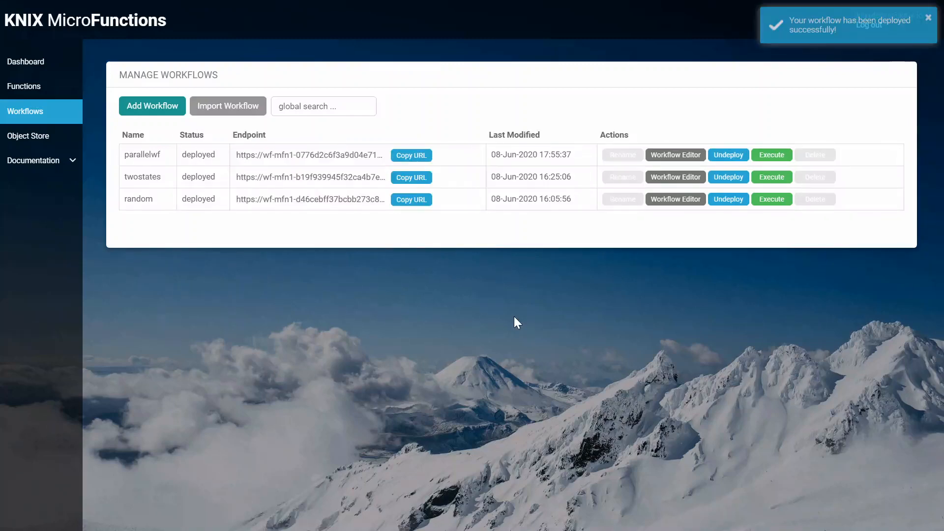
{"action": "left_click", "coordinate": [772, 154]}
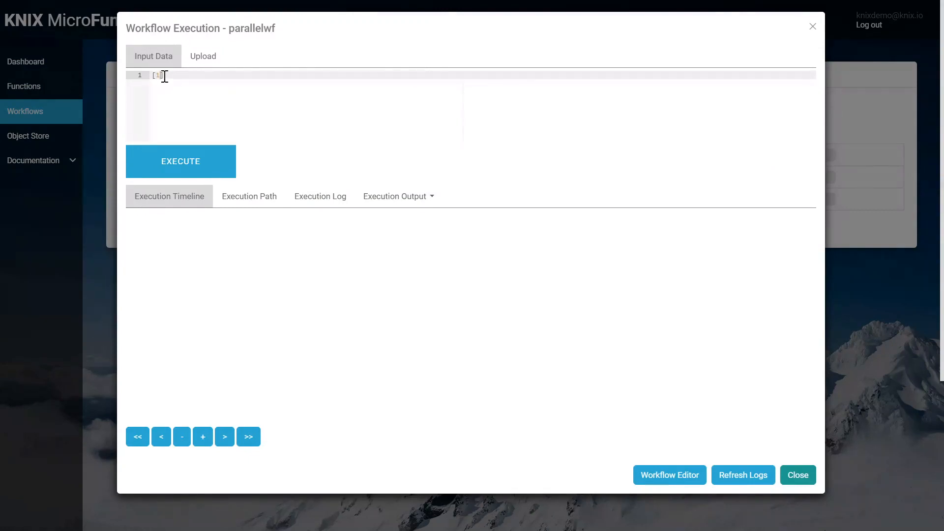
{"action": "type", "text": "[10,20"}
{"action": "left_click", "coordinate": [324, 202]}
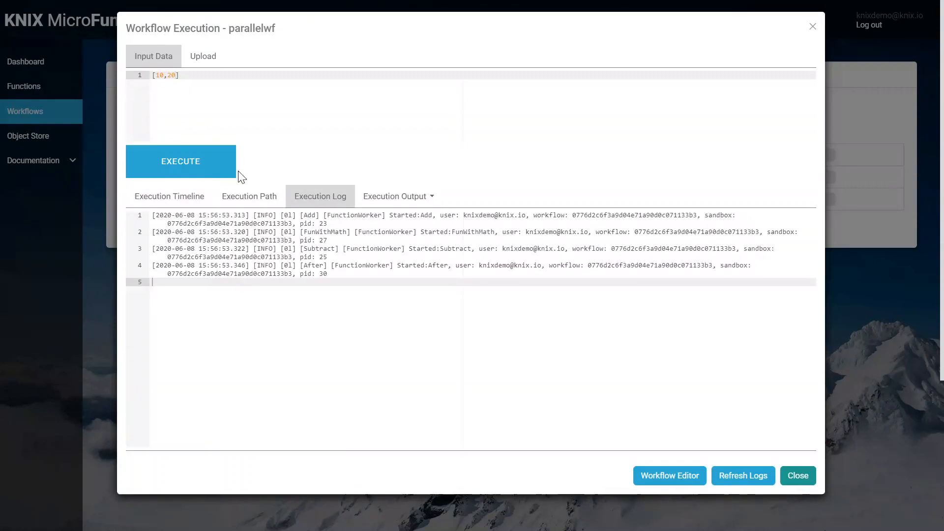
{"action": "left_click", "coordinate": [179, 157]}
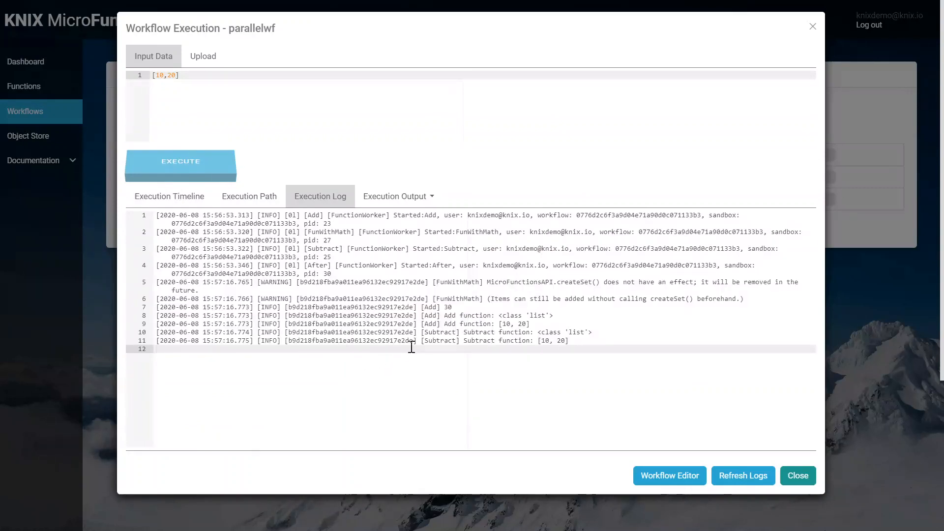
Step: Examine the log entries of the Add, Subtract and After functions and the workflow's execution output
{"action": "left_click_drag", "start_coordinate": [422, 306], "coordinate": [440, 332]}
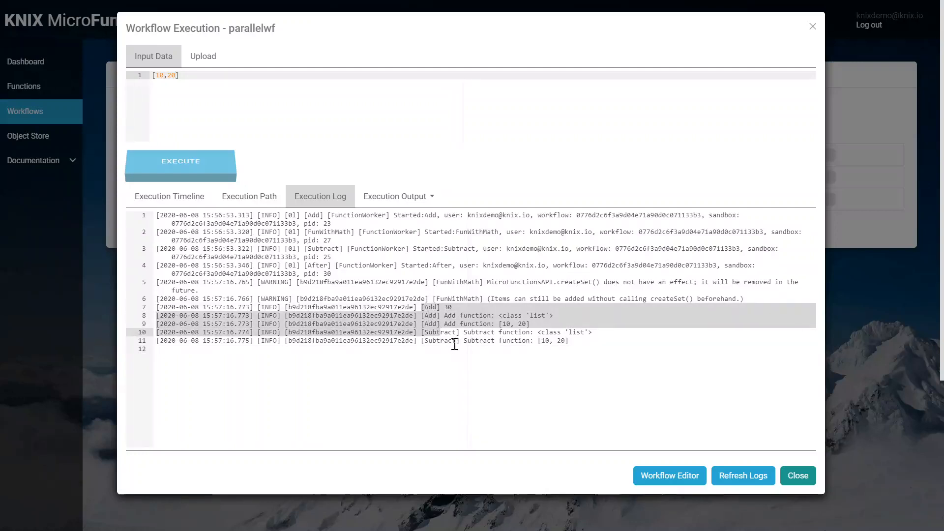
{"action": "left_click", "coordinate": [452, 341]}
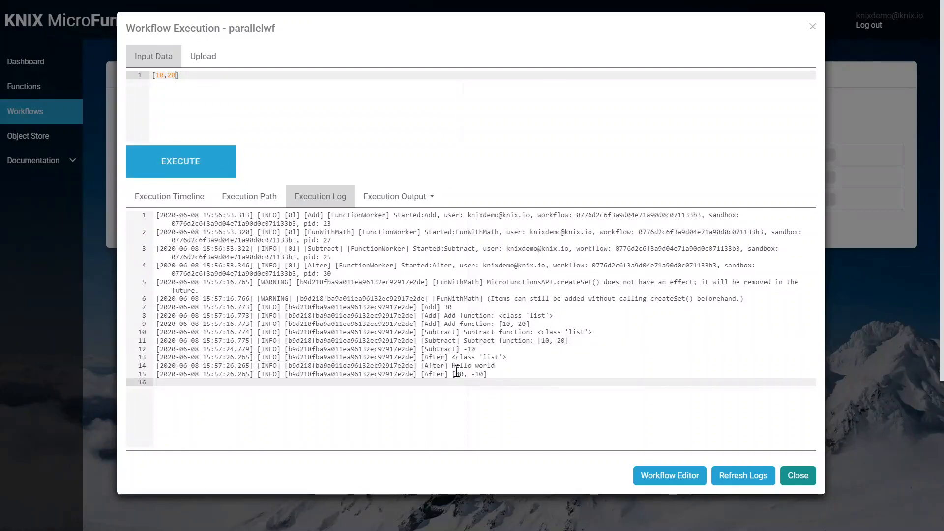
{"action": "left_click_drag", "start_coordinate": [429, 347], "coordinate": [475, 350]}
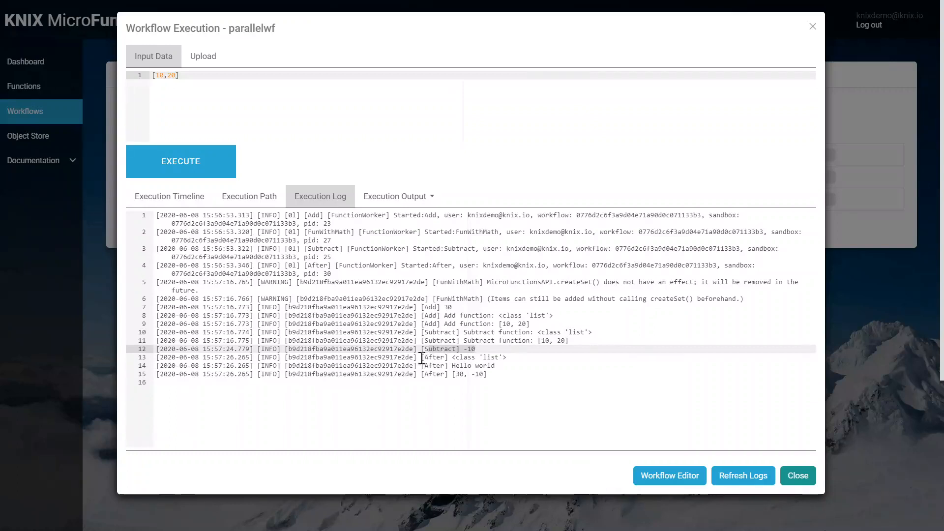
{"action": "left_click_drag", "start_coordinate": [421, 357], "coordinate": [486, 375]}
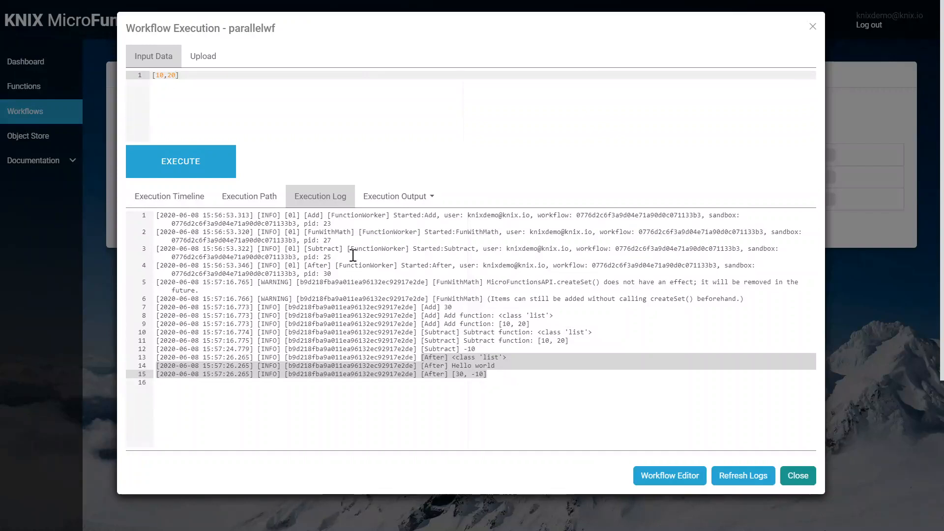
{"action": "left_click", "coordinate": [376, 197]}
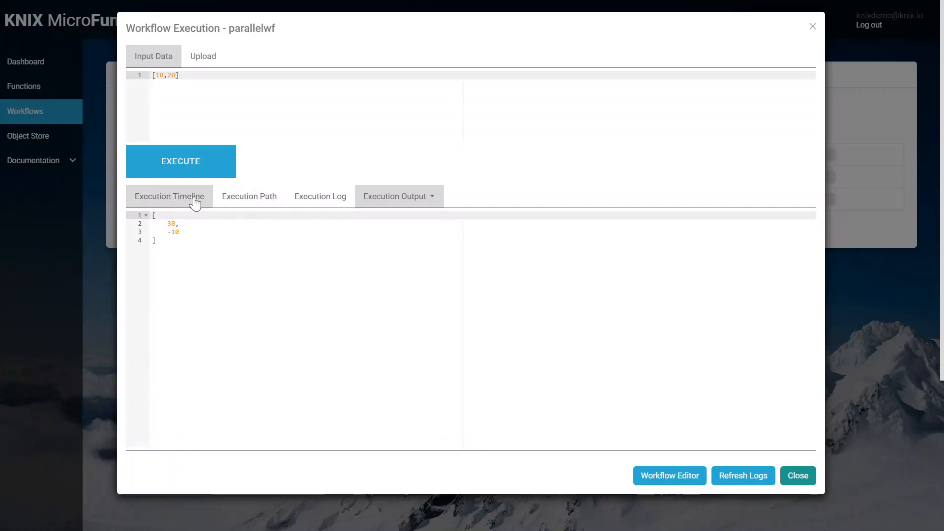
Step: Inspect the function details on the execution timeline and view the execution path, closing the workflow execution window when done
{"action": "left_click", "coordinate": [173, 197]}
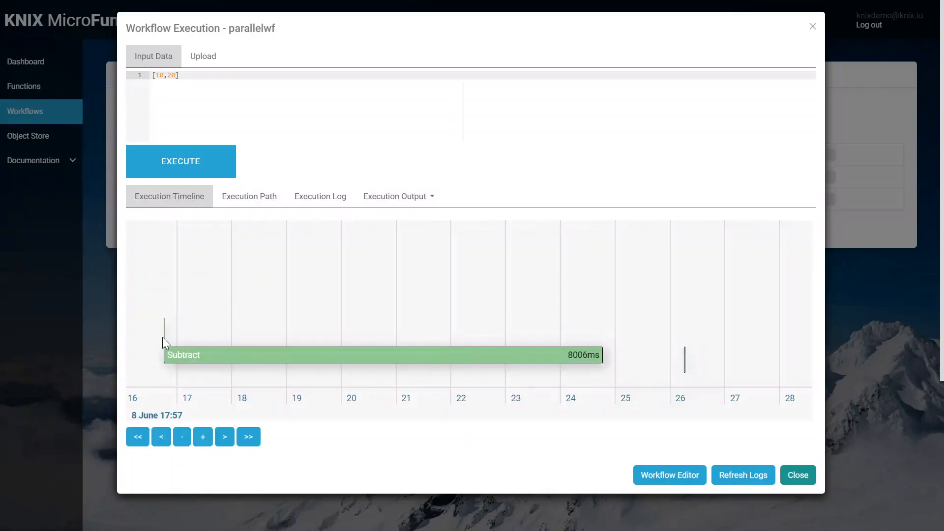
{"action": "mouse_move", "coordinate": [166, 331]}
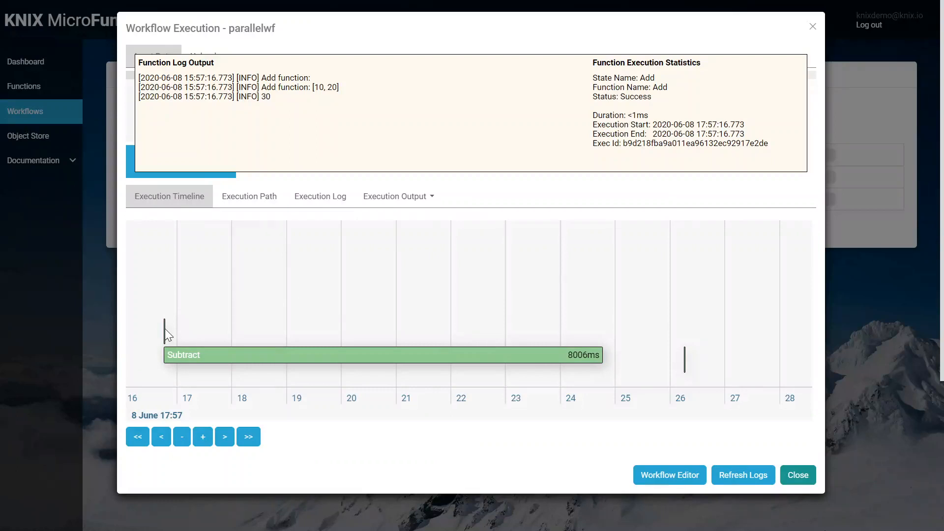
{"action": "mouse_move", "coordinate": [200, 359]}
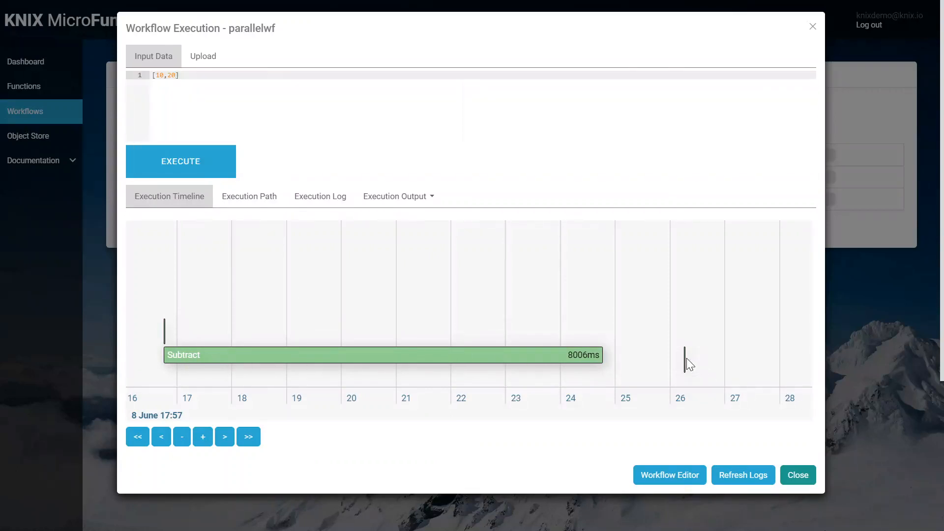
{"action": "mouse_move", "coordinate": [685, 359]}
{"action": "left_click", "coordinate": [243, 202]}
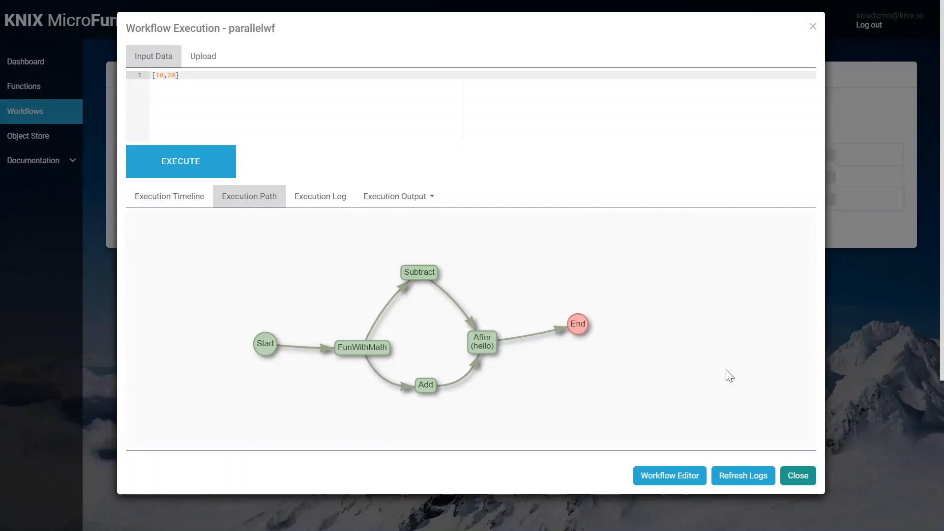
{"action": "left_click", "coordinate": [800, 477]}
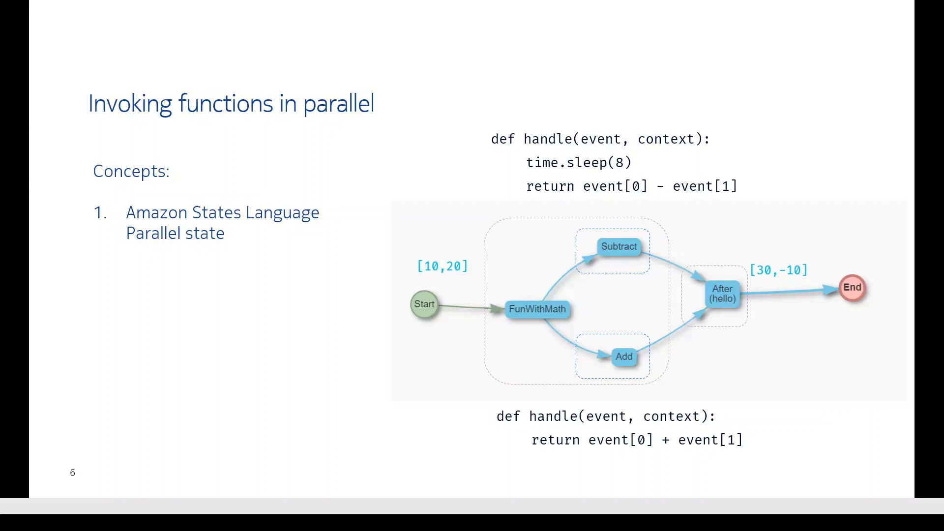
{"action": "key", "text": "Right"}
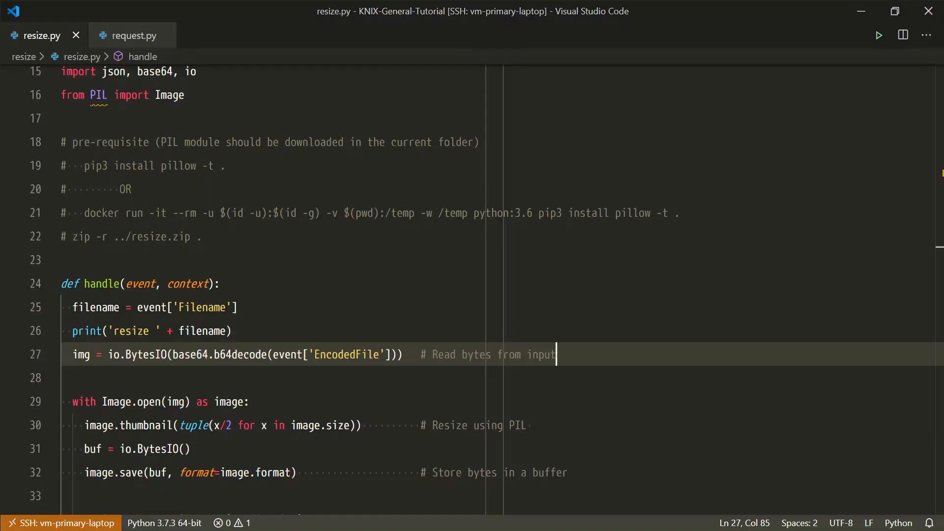
Step: Examine the PIL import and how the handle function in resize.py decodes the EncodedFile input and resizes the image
{"action": "left_click", "coordinate": [91, 95]}
{"action": "left_click_drag", "start_coordinate": [91, 94], "coordinate": [108, 93]}
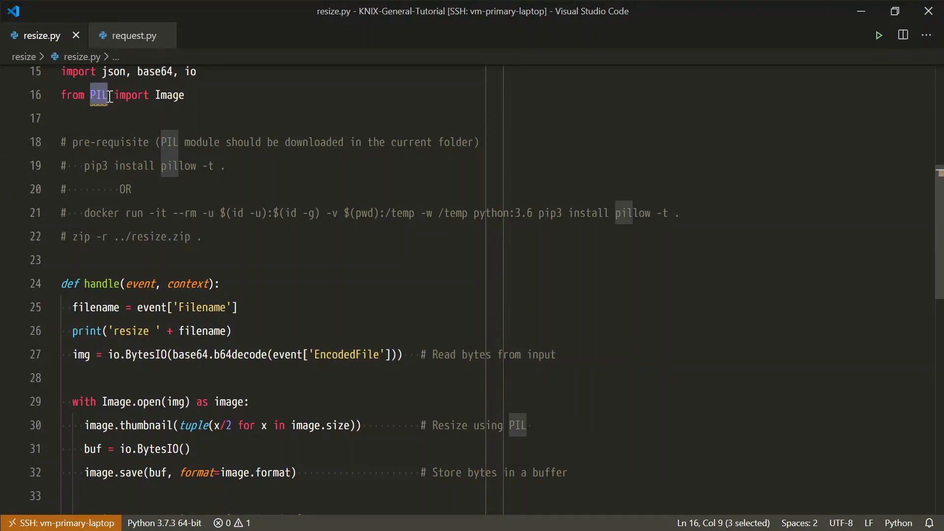
{"action": "left_click", "coordinate": [169, 109]}
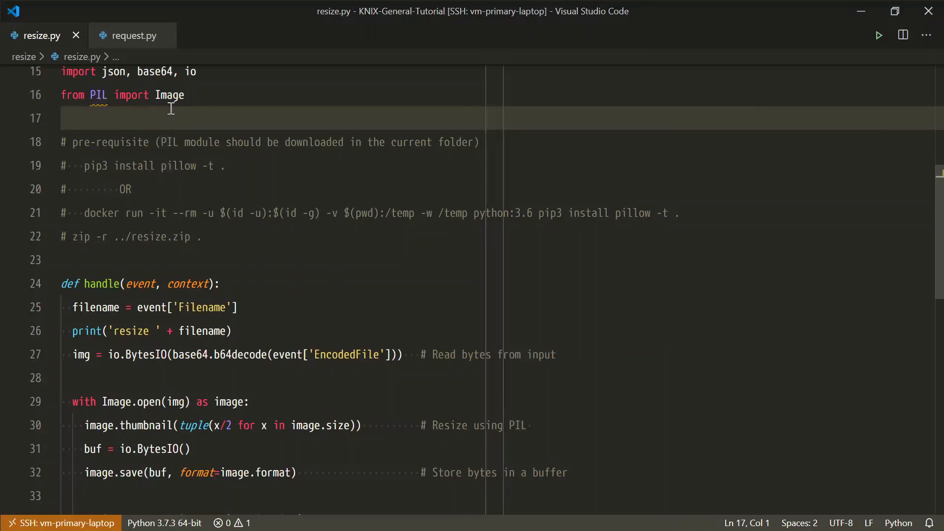
{"action": "scroll", "coordinate": [139, 246], "scroll_direction": "down", "scroll_amount": 1}
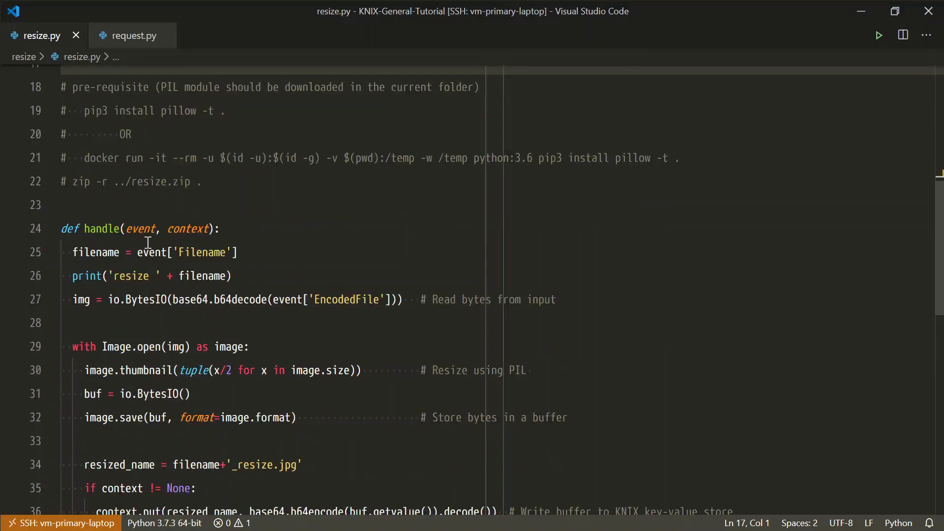
{"action": "scroll", "coordinate": [130, 272], "scroll_direction": "down", "scroll_amount": 1}
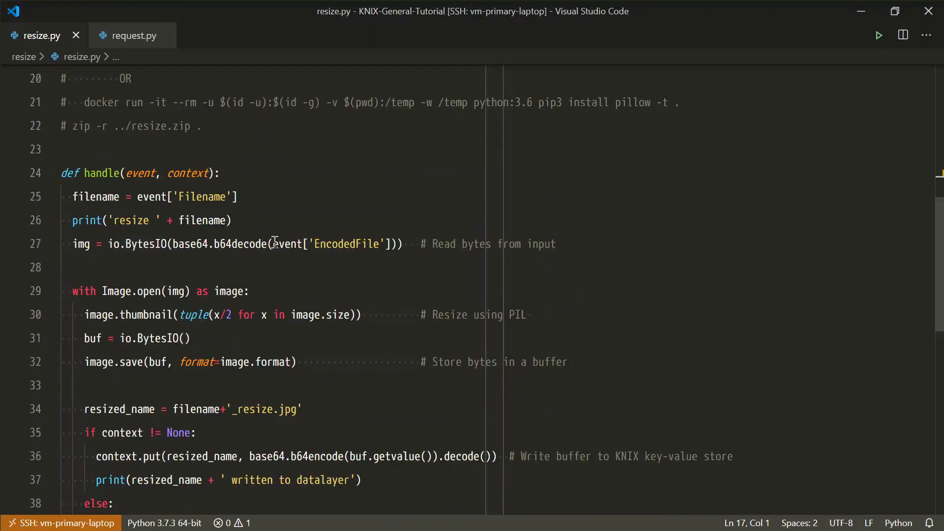
{"action": "left_click_drag", "start_coordinate": [272, 244], "coordinate": [391, 245]}
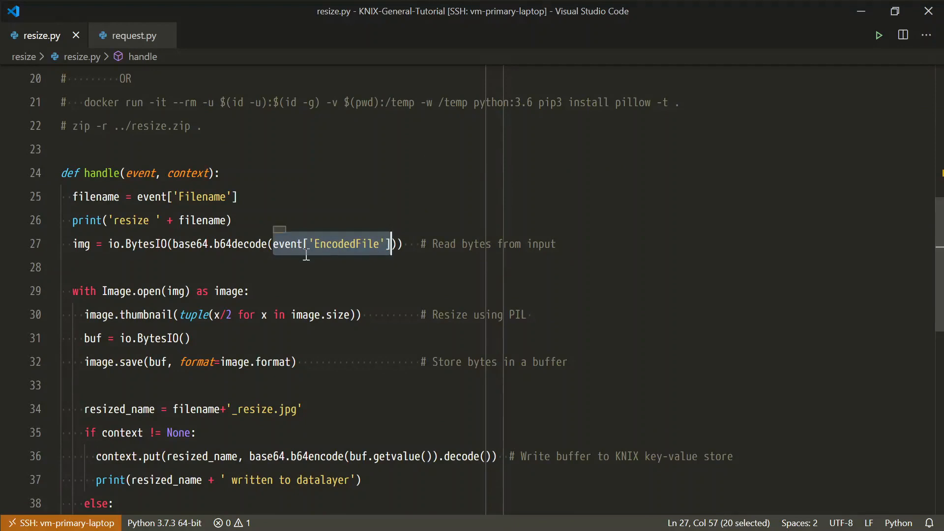
{"action": "scroll", "coordinate": [254, 246], "scroll_direction": "down", "scroll_amount": 1}
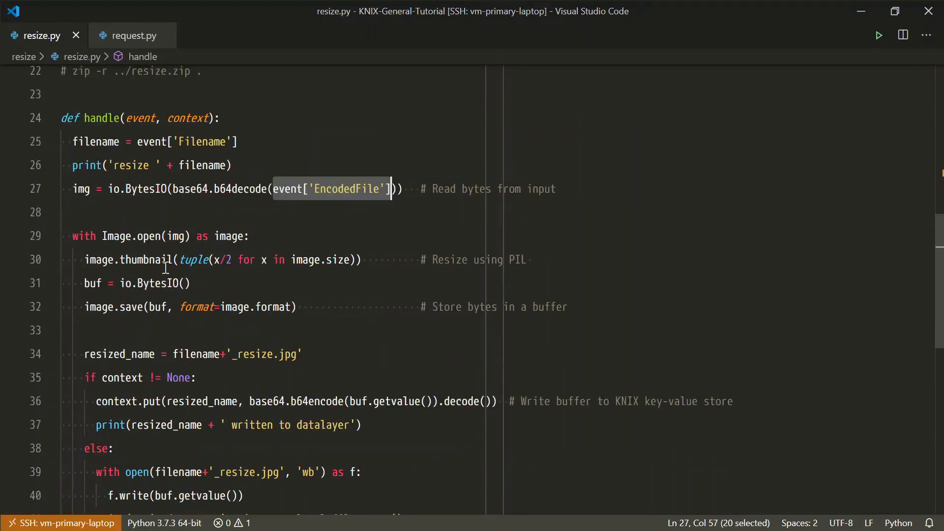
{"action": "left_click_drag", "start_coordinate": [91, 235], "coordinate": [157, 300]}
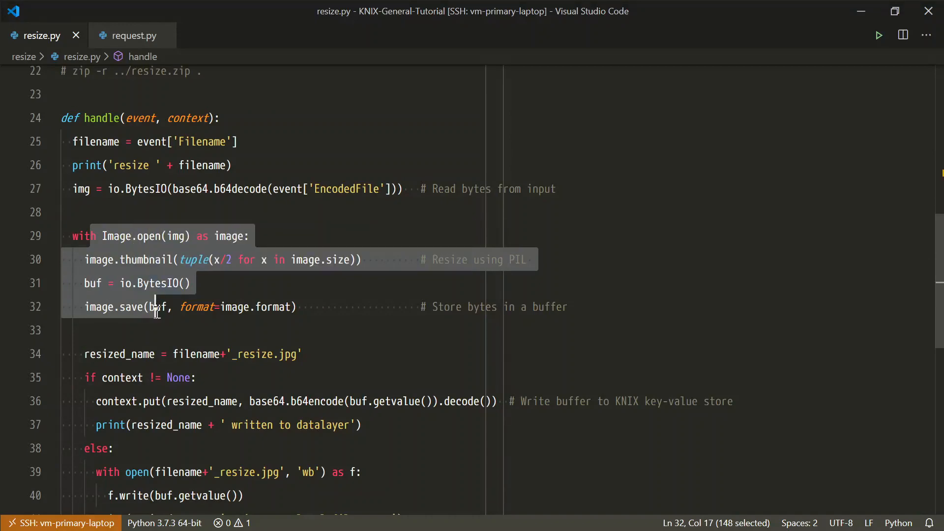
Step: Examine how resize.py stores the resized image through context.put under resized_name and which event fields it returns
{"action": "scroll", "coordinate": [157, 293], "scroll_direction": "down", "scroll_amount": 1}
{"action": "left_click", "coordinate": [152, 345]}
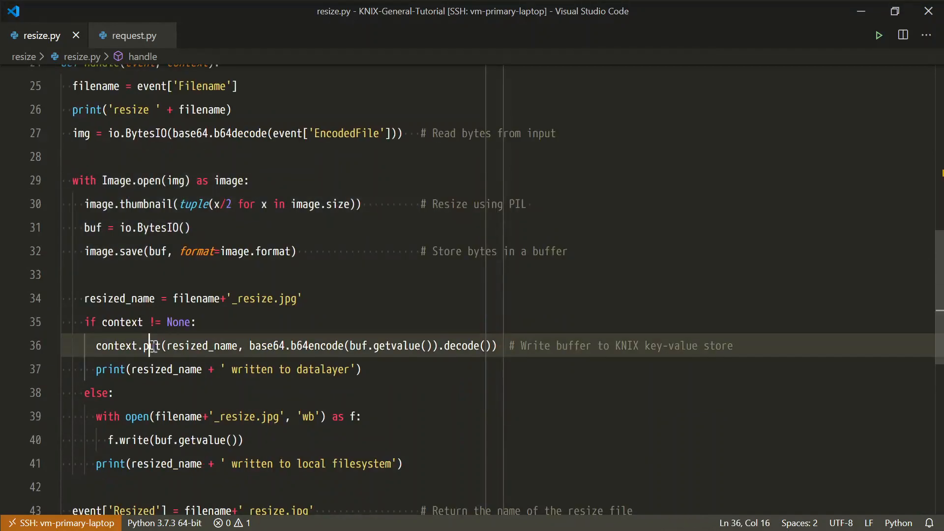
{"action": "double_click", "coordinate": [118, 346]}
{"action": "scroll", "coordinate": [144, 329], "scroll_direction": "up", "scroll_amount": 1}
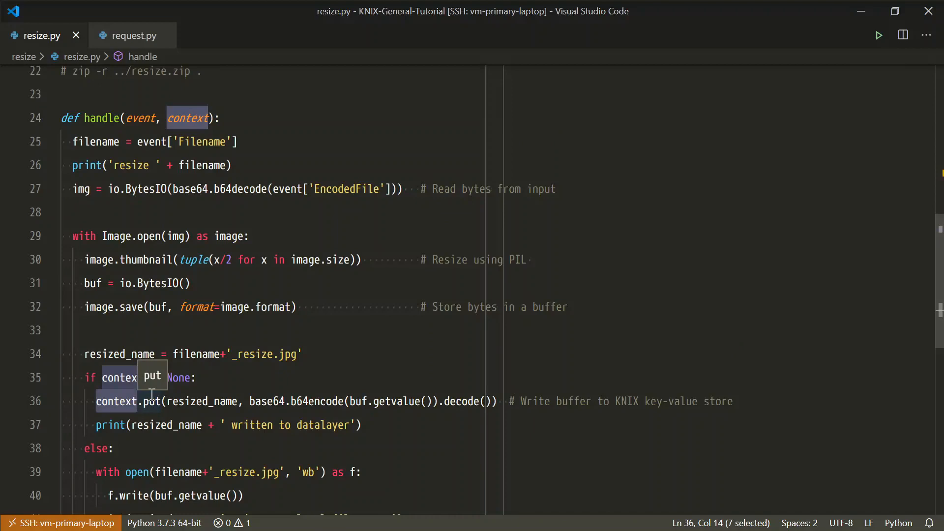
{"action": "double_click", "coordinate": [214, 401]}
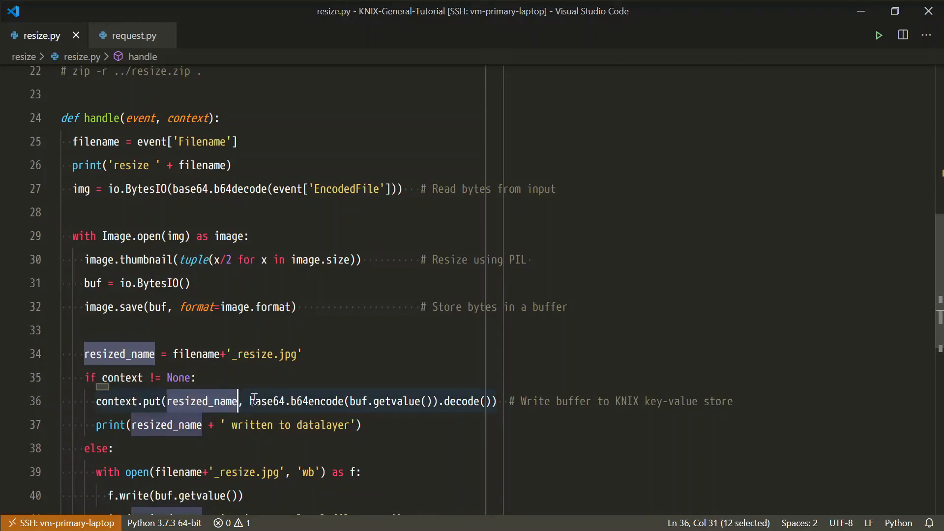
{"action": "scroll", "coordinate": [251, 389], "scroll_direction": "down", "scroll_amount": 3}
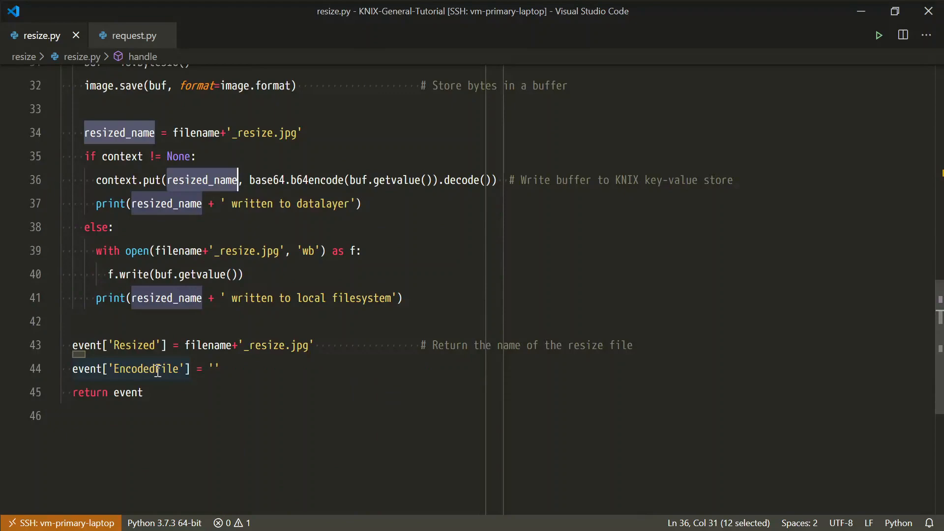
{"action": "scroll", "coordinate": [207, 327], "scroll_direction": "up", "scroll_amount": 6}
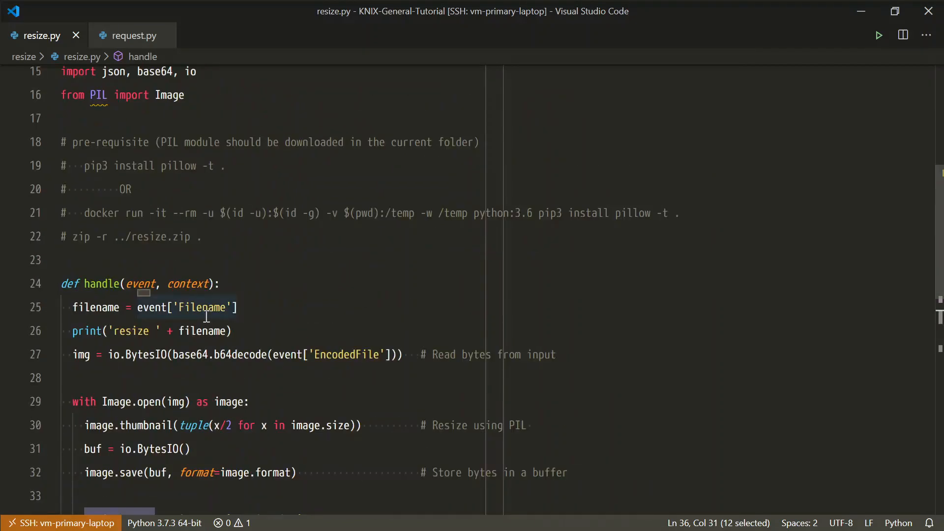
{"action": "scroll", "coordinate": [207, 317], "scroll_direction": "down", "scroll_amount": 1}
Step: Open a terminal, change into the resize folder and list its files to locate resize.py
{"action": "key", "text": "ctrl+grave"}
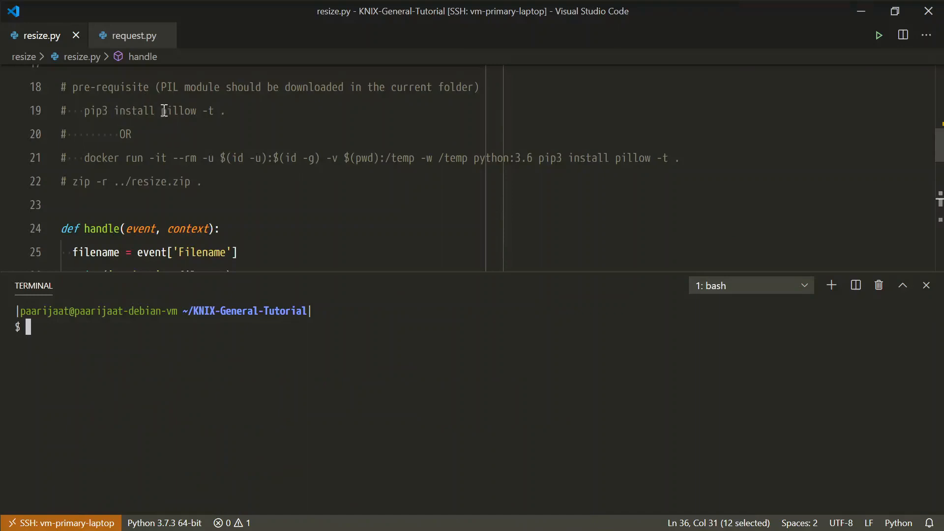
{"action": "left_click_drag", "start_coordinate": [162, 110], "coordinate": [196, 110]}
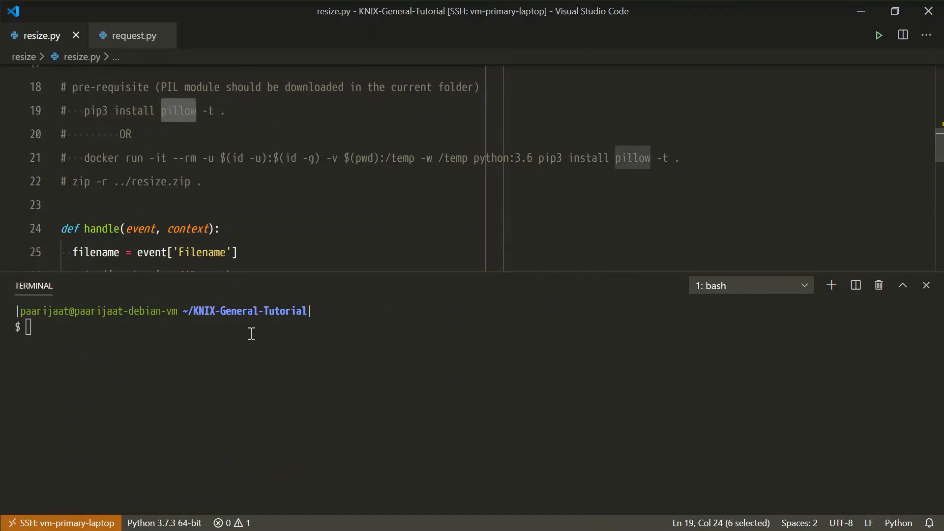
{"action": "left_click", "coordinate": [248, 354]}
{"action": "type", "text": "cd resize/"}
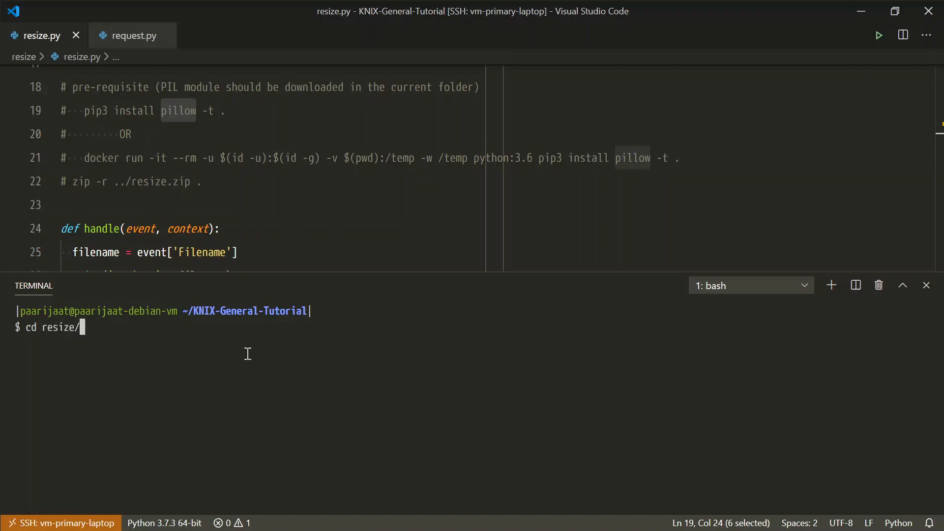
{"action": "key", "text": "Return"}
{"action": "type", "text": "ls"}
{"action": "key", "text": "Return"}
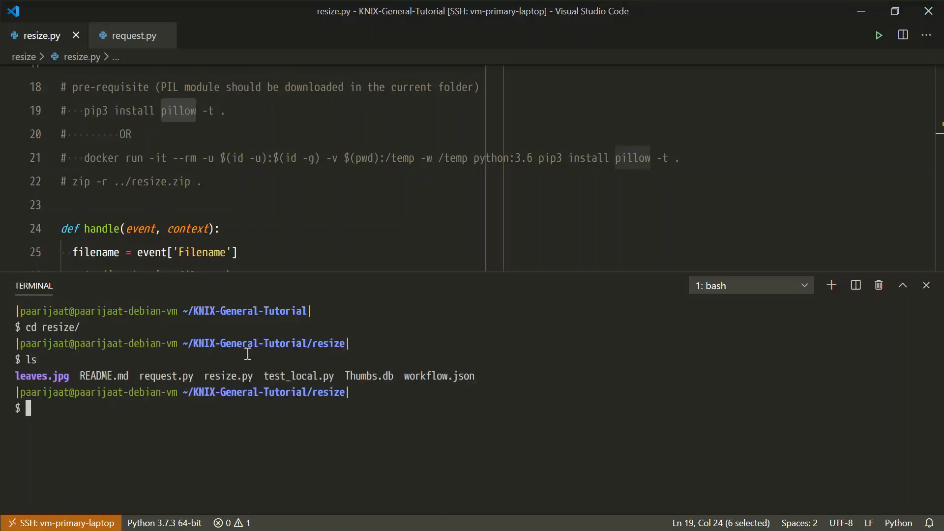
{"action": "left_click_drag", "start_coordinate": [204, 376], "coordinate": [256, 376]}
Step: Install pillow into the current folder by running the docker python:3.6 pip3 command copied from the comments of resize.py
{"action": "left_click", "coordinate": [85, 110]}
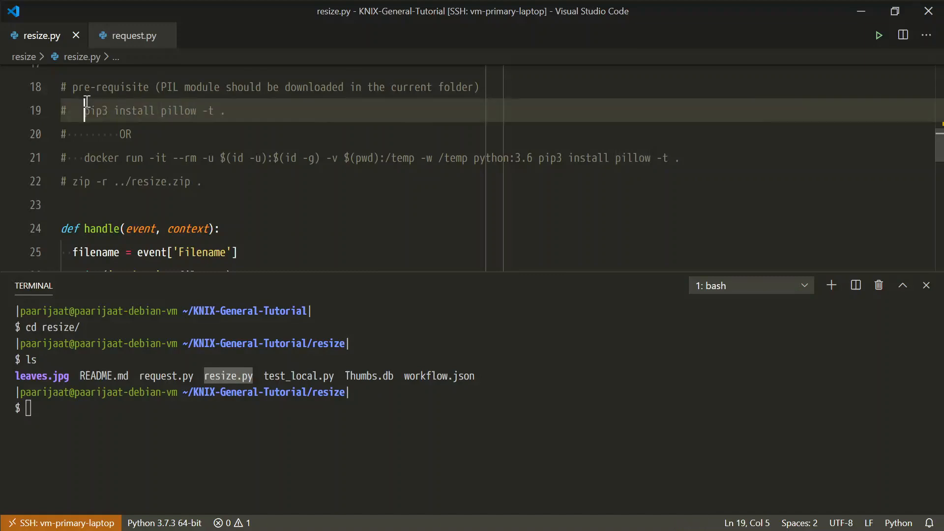
{"action": "left_click_drag", "start_coordinate": [202, 111], "coordinate": [225, 113]}
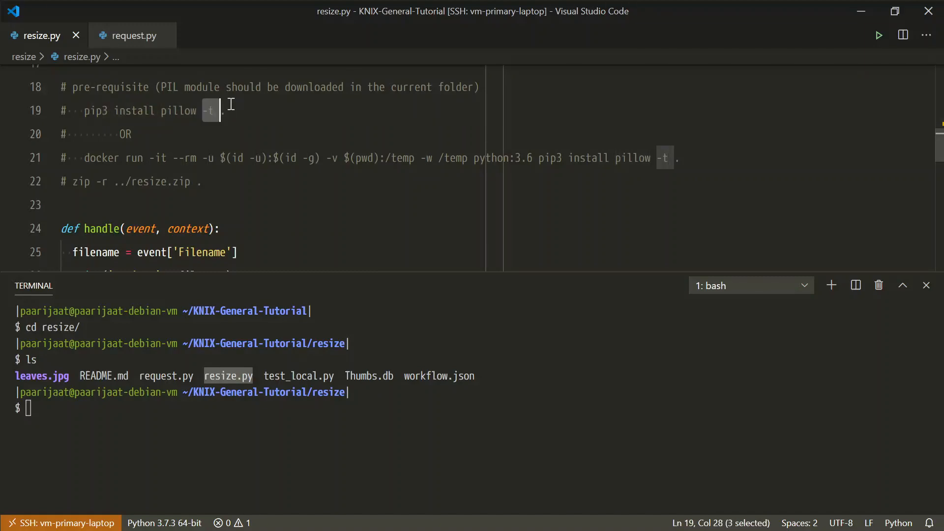
{"action": "left_click", "coordinate": [85, 154]}
{"action": "key", "text": "shift+End"}
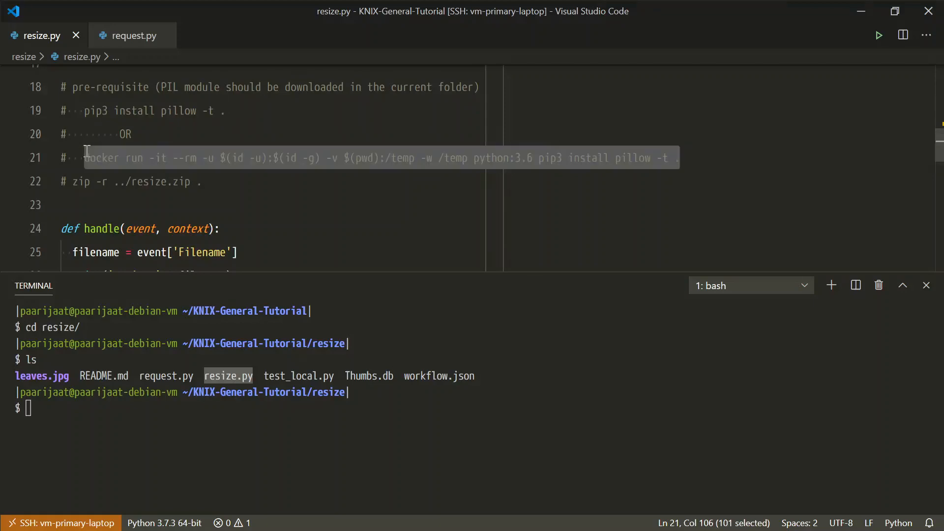
{"action": "key", "text": "ctrl+c"}
{"action": "left_click", "coordinate": [101, 423]}
{"action": "key", "text": "ctrl+v"}
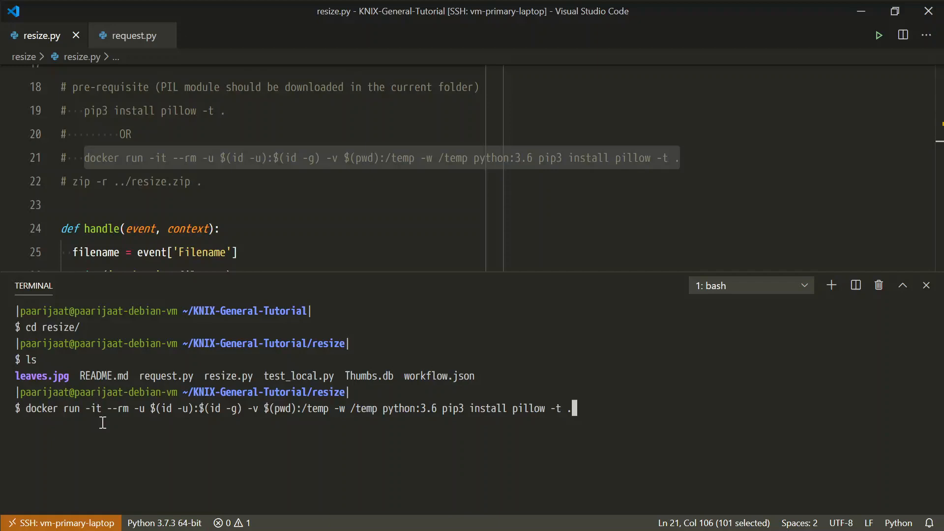
{"action": "key", "text": "Return"}
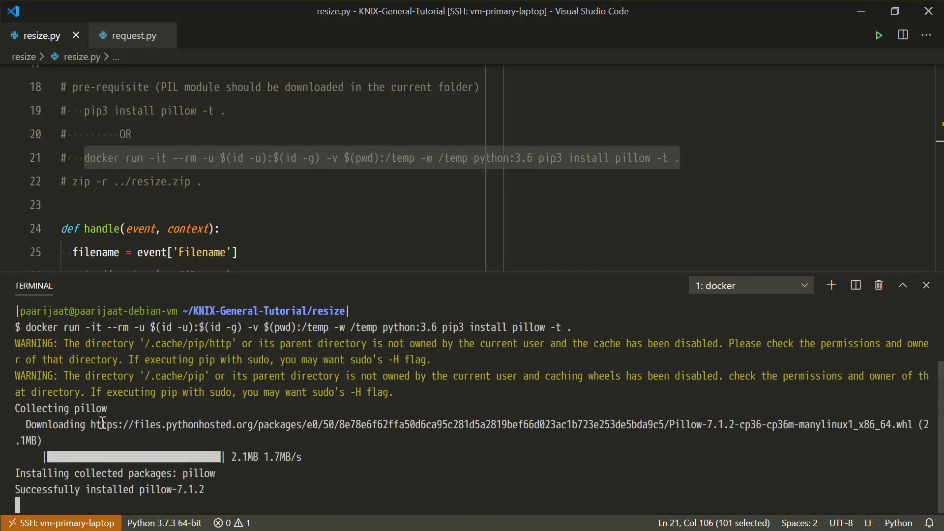
Step: List the resize folder and check for the PIL and Pillow directories alongside resize.py
{"action": "type", "text": "ls"}
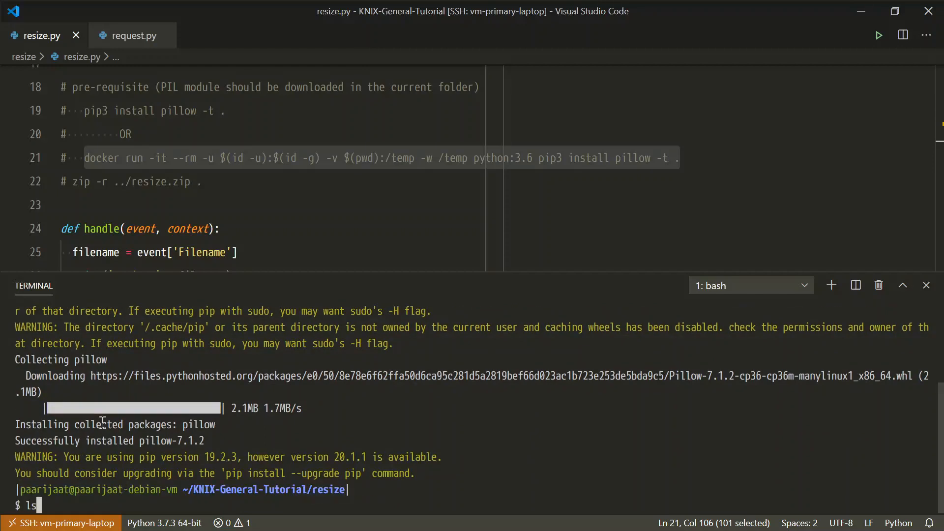
{"action": "key", "text": "Return"}
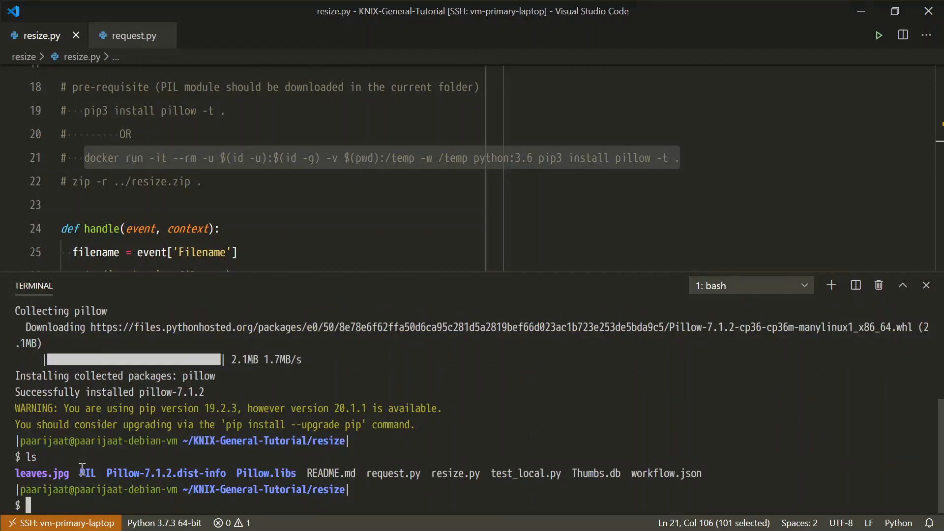
{"action": "left_click_drag", "start_coordinate": [75, 473], "coordinate": [299, 473]}
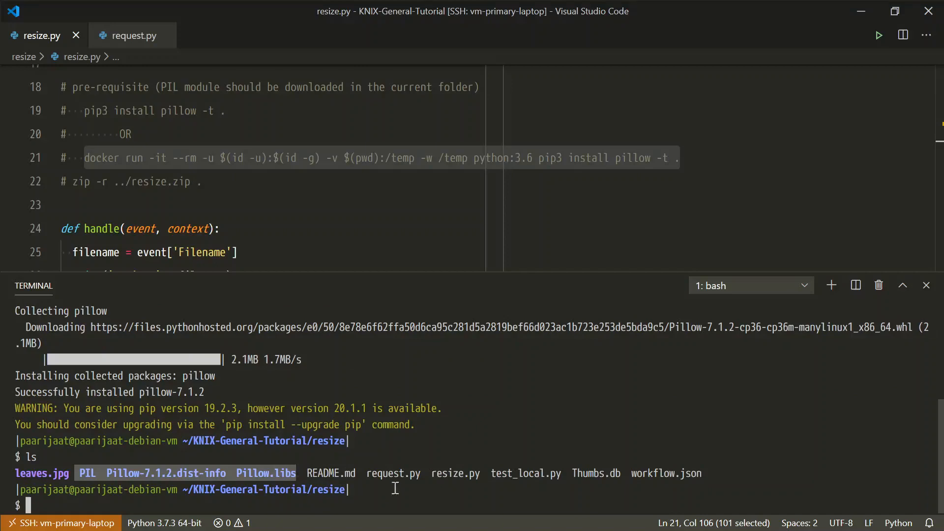
{"action": "left_click_drag", "start_coordinate": [434, 475], "coordinate": [484, 474]}
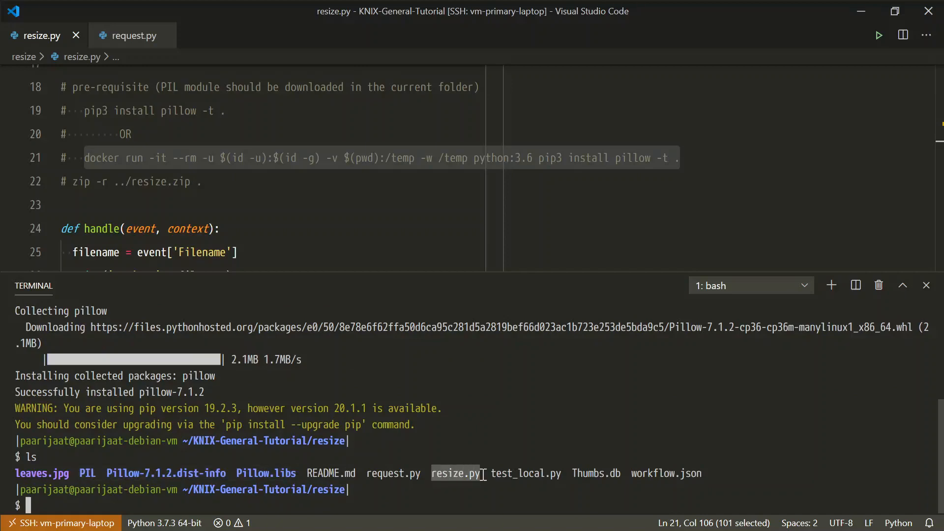
{"action": "left_click", "coordinate": [433, 493]}
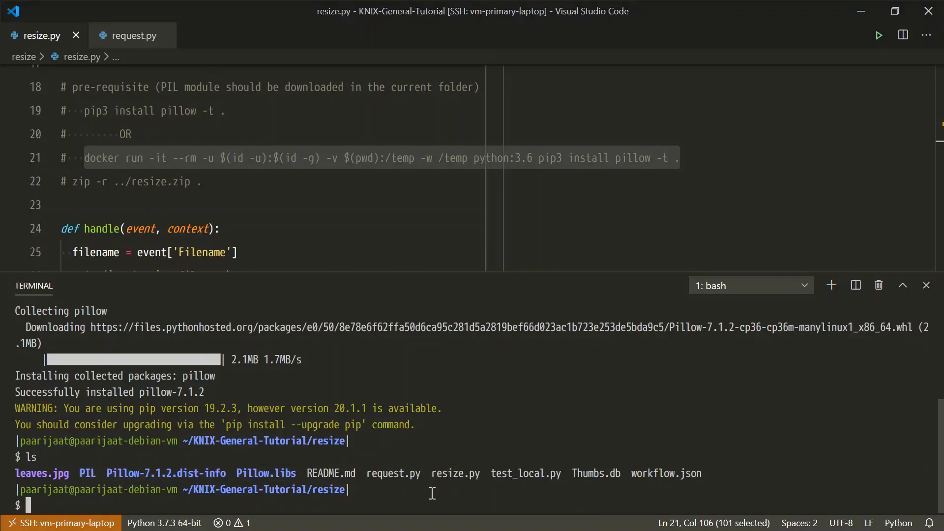
Step: Zip the folder's contents by running the commented command "zip -r ../resize.zip ." in the terminal
{"action": "left_click", "coordinate": [74, 179]}
{"action": "key", "text": "shift+End"}
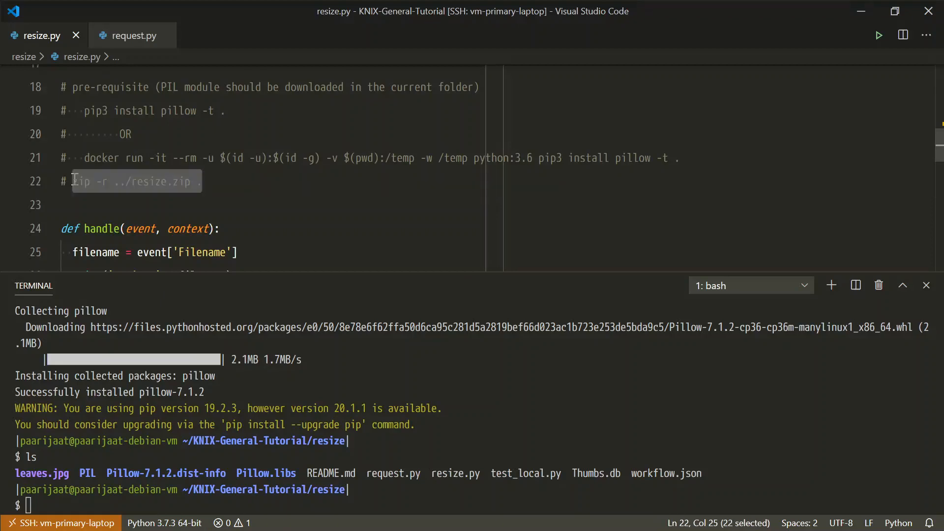
{"action": "left_click", "coordinate": [168, 497]}
{"action": "key", "text": "ctrl+v"}
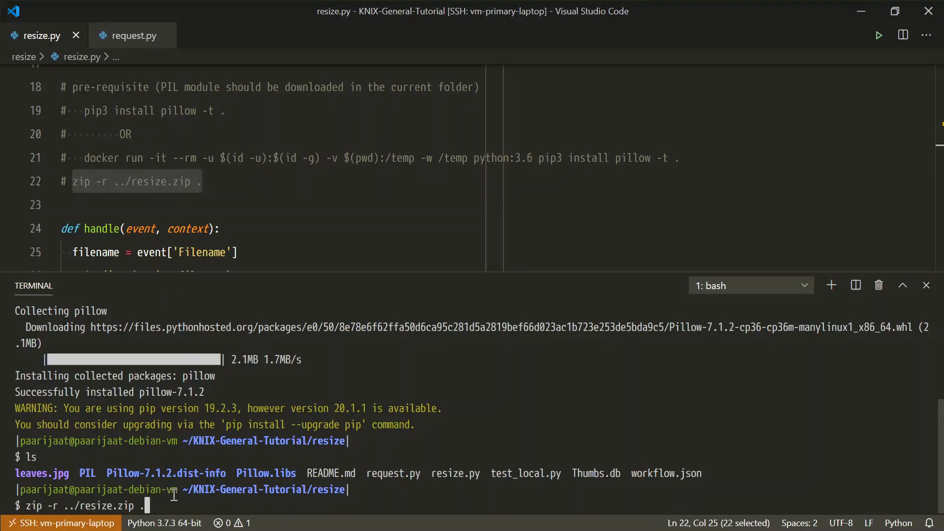
{"action": "key", "text": "Return"}
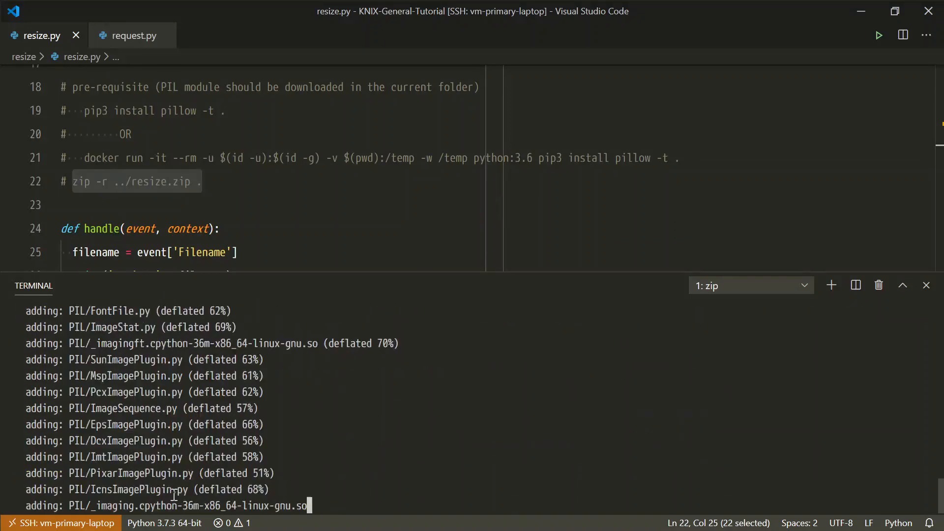
Step: Go up to the KNIX-General-Tutorial folder and list its contents to locate resize.zip
{"action": "type", "text": "cd .."}
{"action": "key", "text": "Return"}
{"action": "type", "text": "ls"}
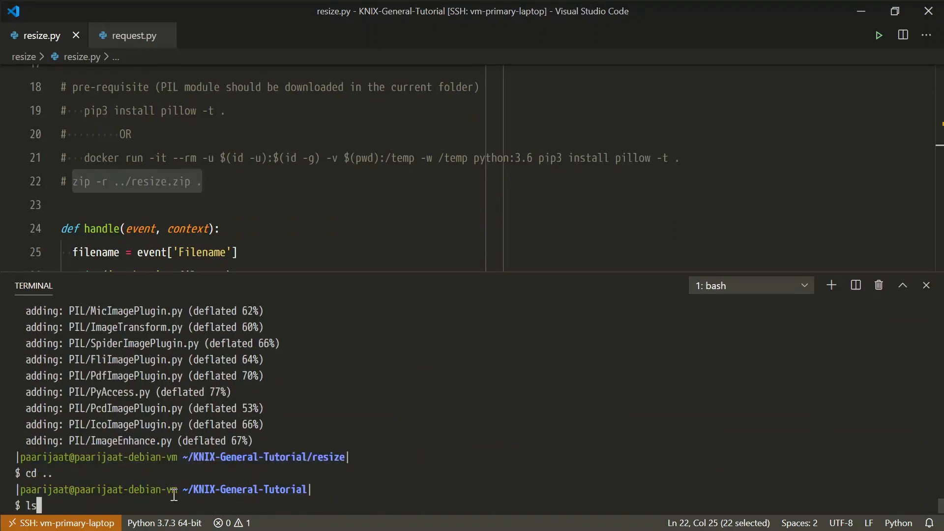
{"action": "key", "text": "Return"}
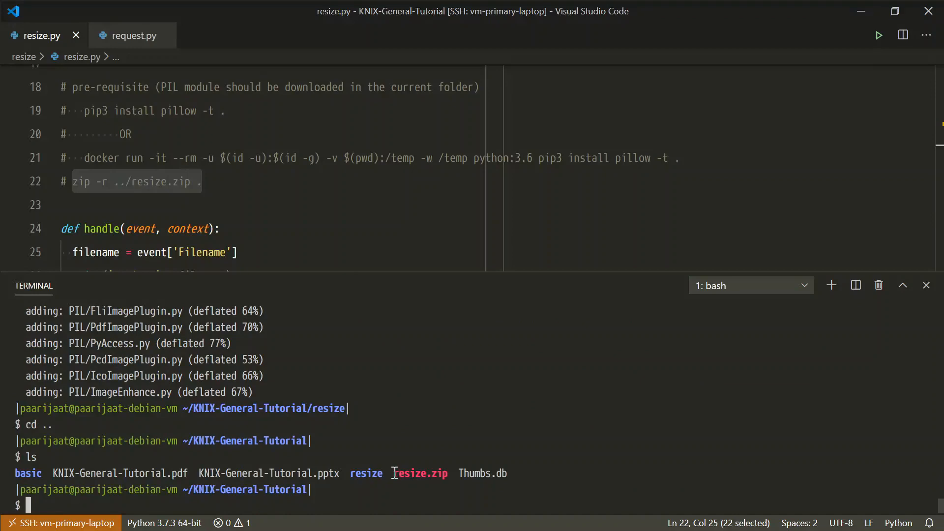
{"action": "left_click_drag", "start_coordinate": [393, 473], "coordinate": [449, 473]}
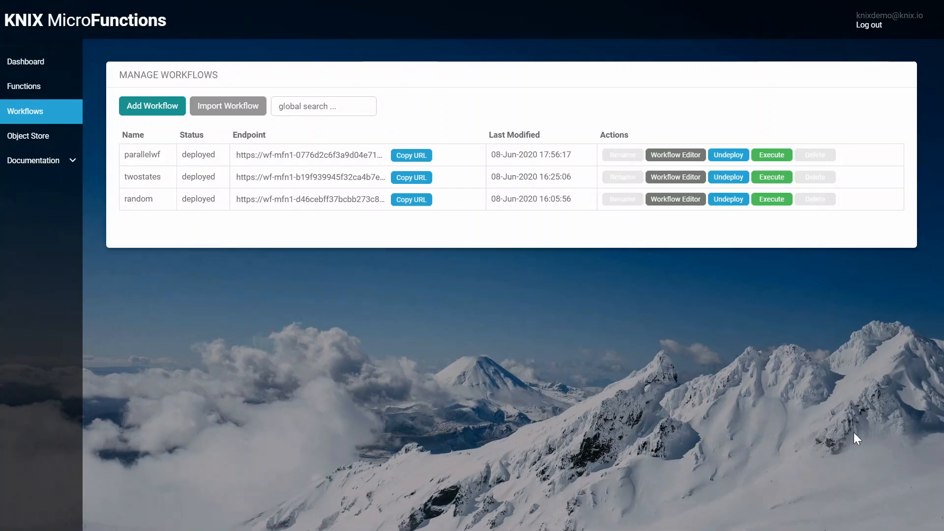
Step: Switch to KNIX MicroFunctions, add a Python 3.6 function named resize and open its code editor
{"action": "left_click", "coordinate": [30, 91]}
{"action": "left_click", "coordinate": [154, 113]}
{"action": "type", "text": "re"}
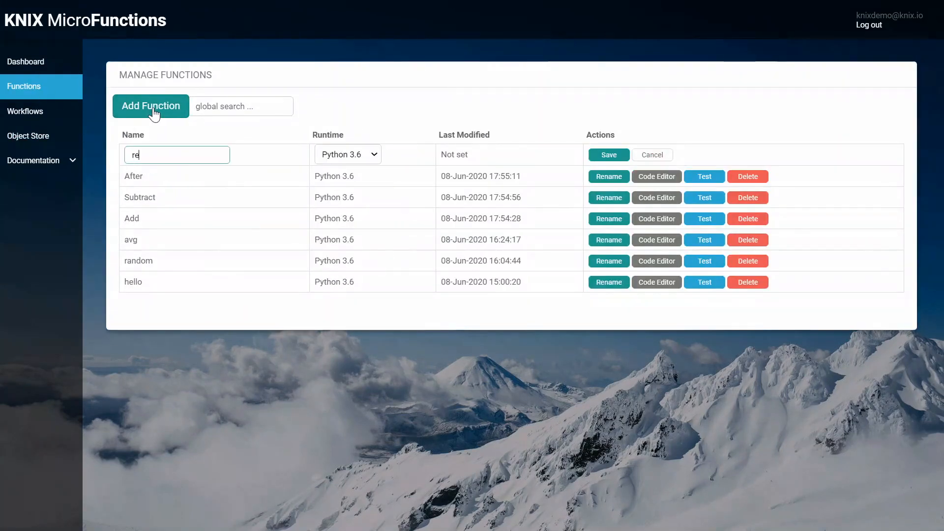
{"action": "type", "text": "size"}
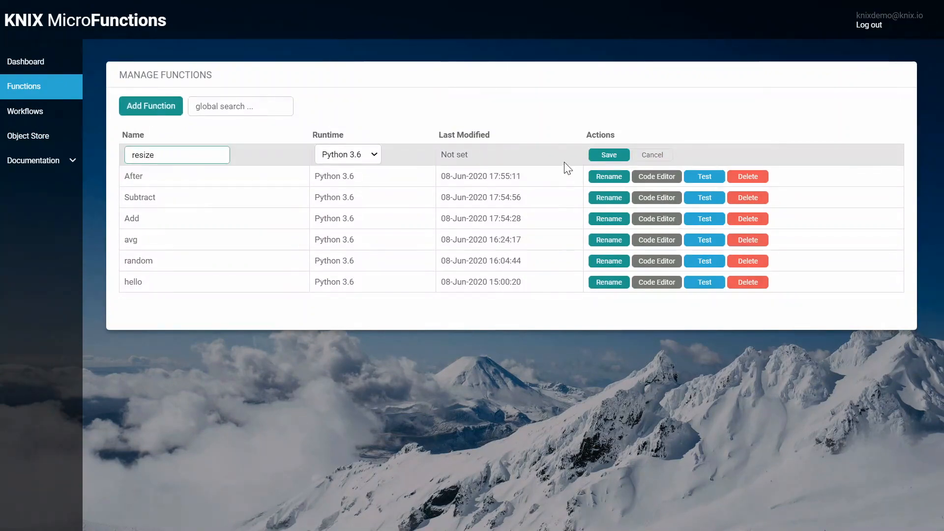
{"action": "left_click", "coordinate": [609, 154]}
{"action": "left_click", "coordinate": [565, 155]}
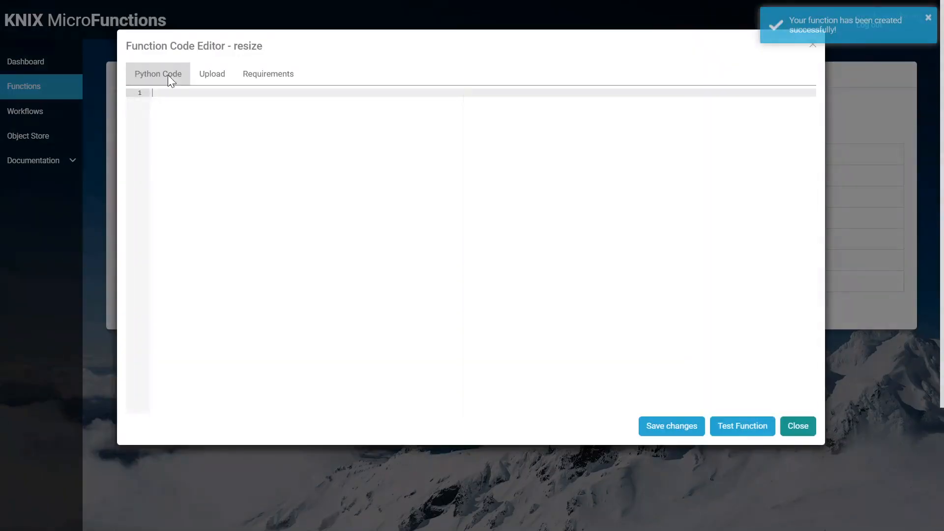
Step: Upload resize.zip from the KNIX-General-Tutorial folder to the resize function
{"action": "left_click", "coordinate": [206, 75]}
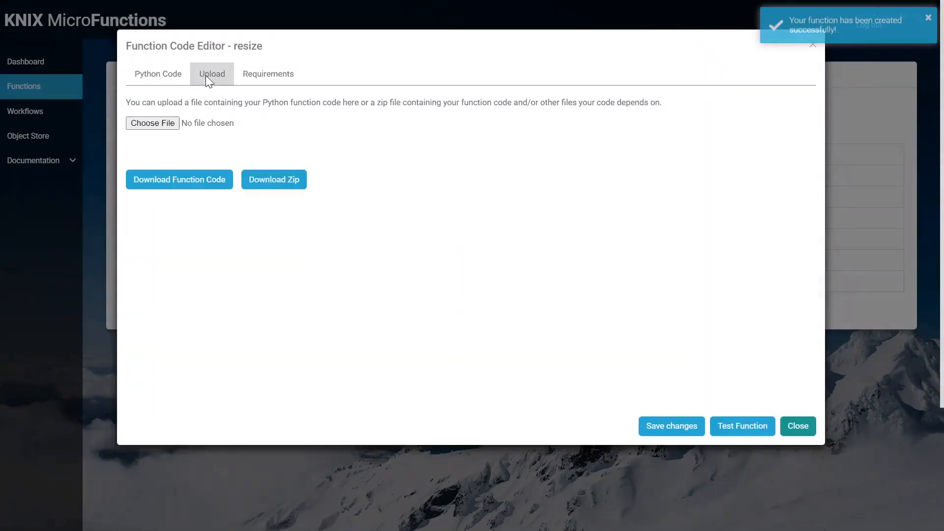
{"action": "left_click", "coordinate": [153, 123]}
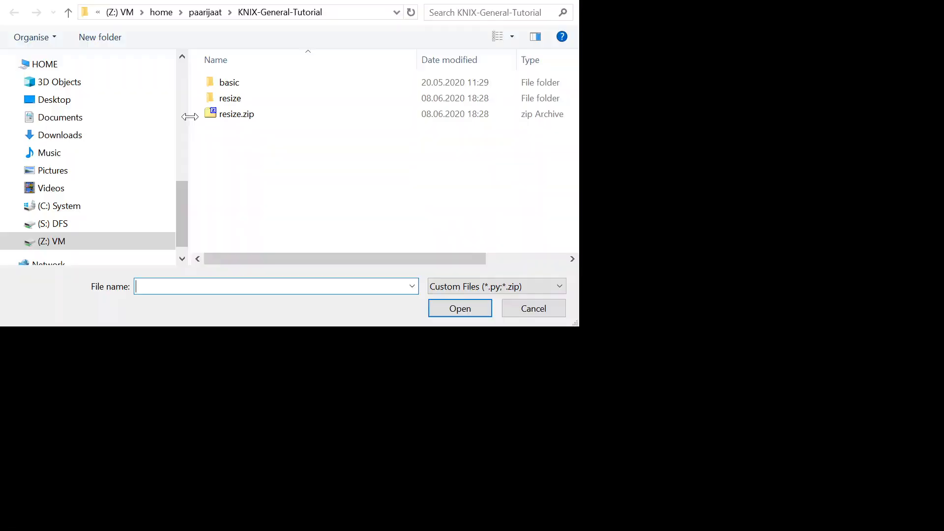
{"action": "left_click", "coordinate": [231, 115]}
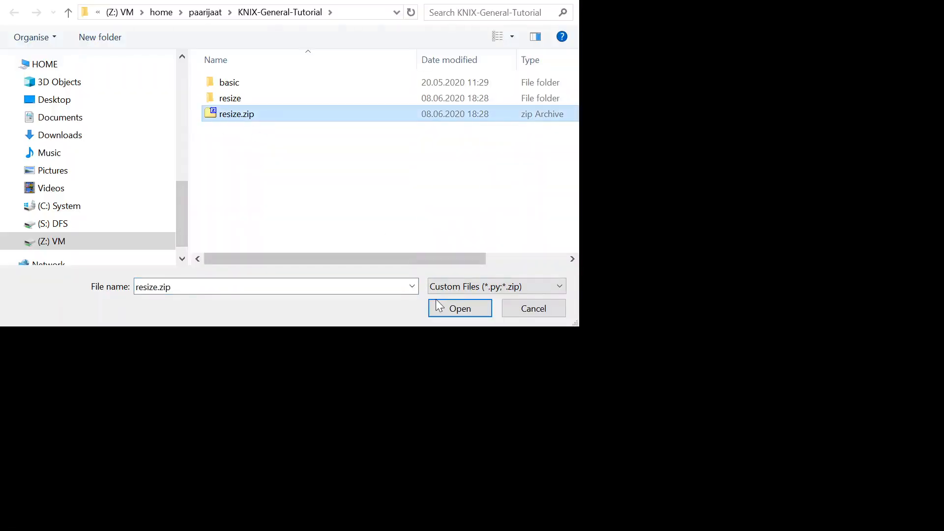
{"action": "left_click", "coordinate": [457, 303]}
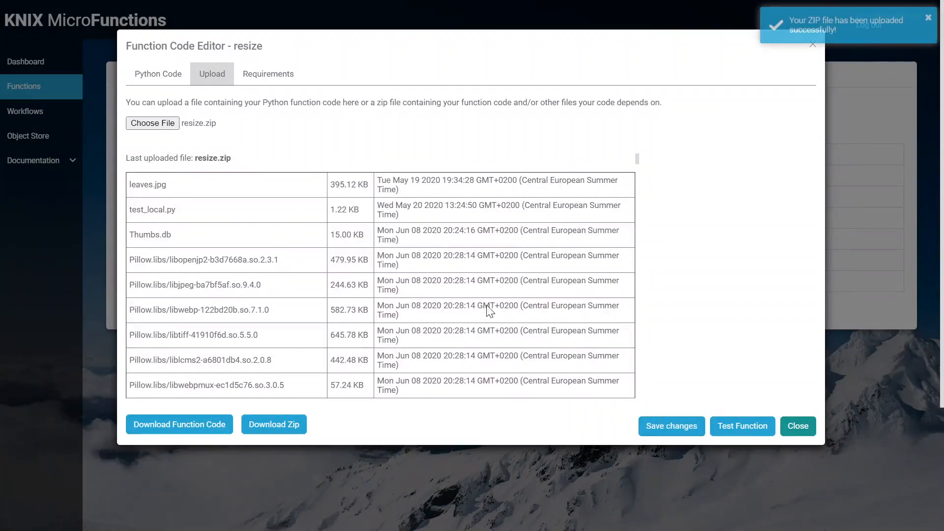
Step: Review the uploaded Python code of the resize function through to its end and close the code editor
{"action": "left_click", "coordinate": [147, 76]}
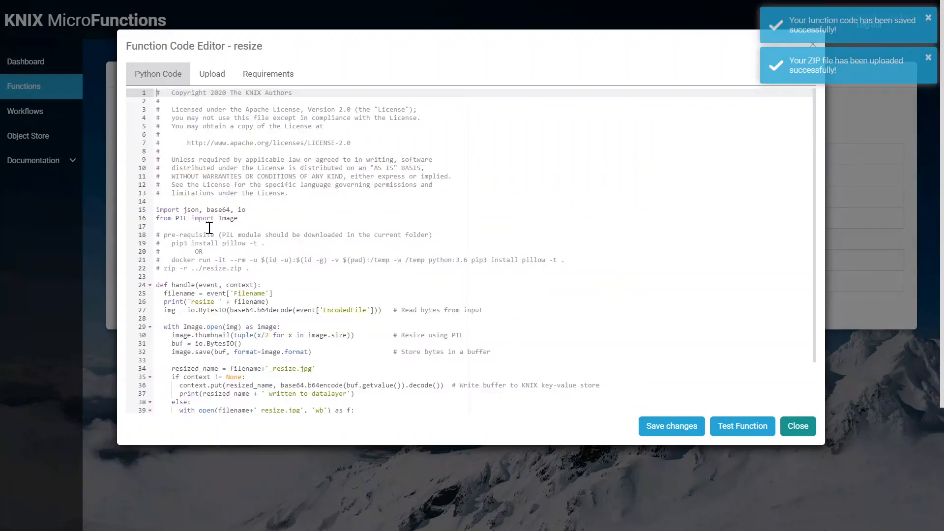
{"action": "scroll", "coordinate": [209, 227], "scroll_direction": "down", "scroll_amount": 2}
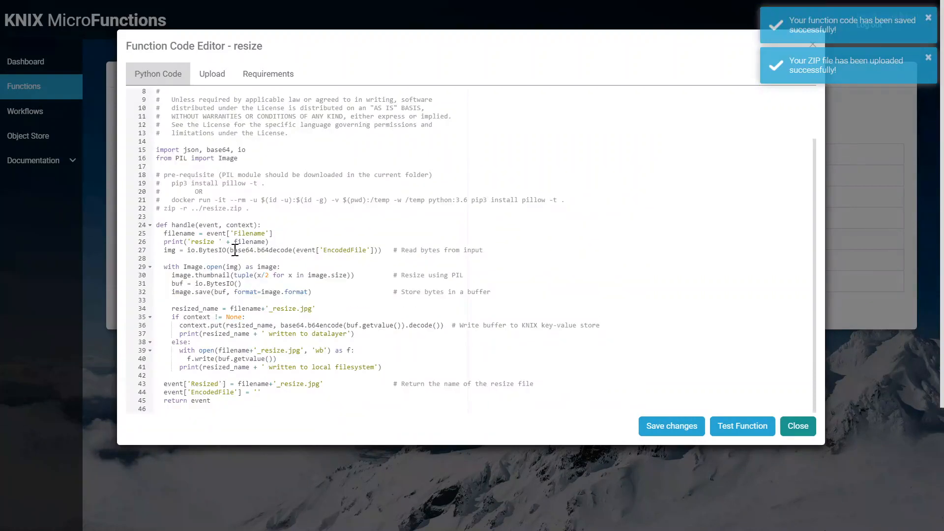
{"action": "left_click", "coordinate": [802, 427]}
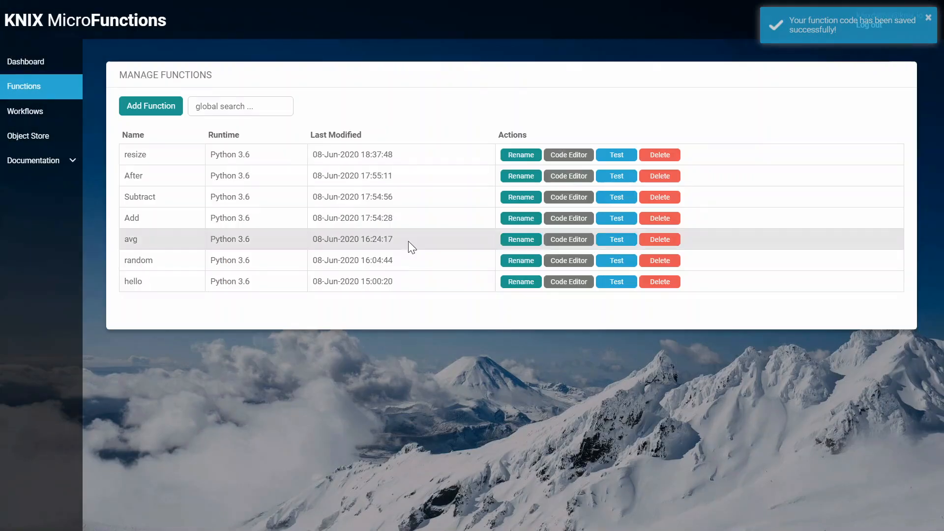
Step: Add a workflow named resize in the workflow list and save it
{"action": "left_click", "coordinate": [27, 113]}
{"action": "left_click", "coordinate": [161, 108]}
{"action": "type", "text": "re"}
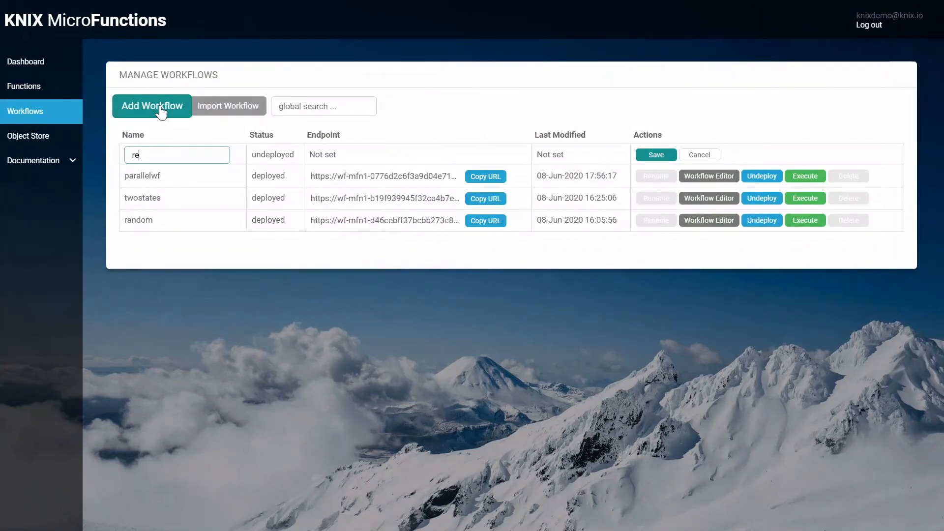
{"action": "type", "text": "size"}
{"action": "left_click", "coordinate": [645, 155]}
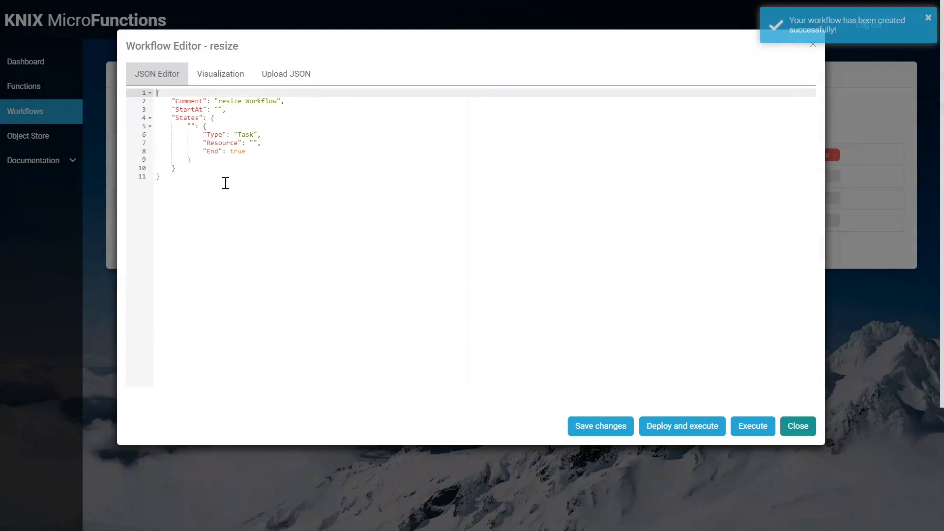
Step: Replace the resize workflow's JSON with a definition starting at a Task state resize with resource resize, and save the changes
{"action": "left_click_drag", "start_coordinate": [225, 184], "coordinate": [80, 3]}
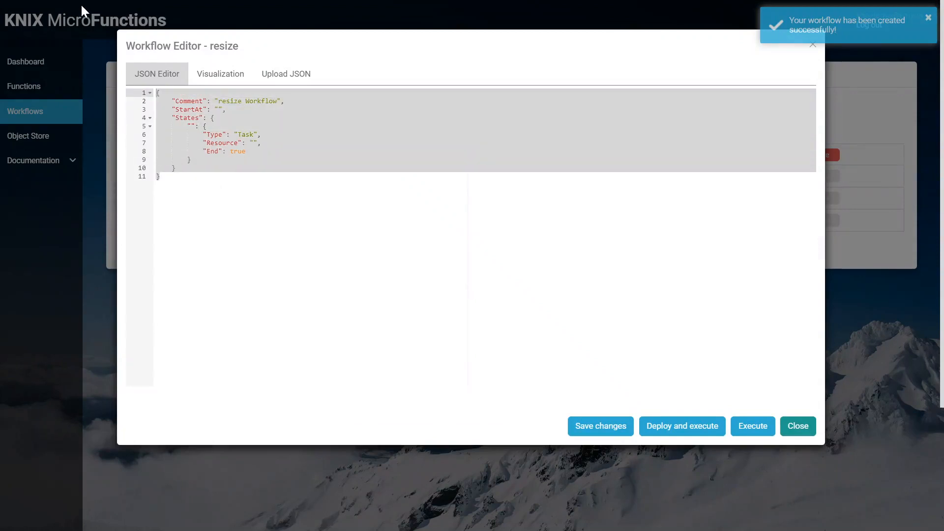
{"action": "type", "text": "{     \"Comment\": \"resize Workflow\",     \"StartAt\": \"resize\",     \"States\": {         \"resize\": {             \"Type\": \"Task\",             \"Resource\": \"resize\",             \"End\": true         }     } }"}
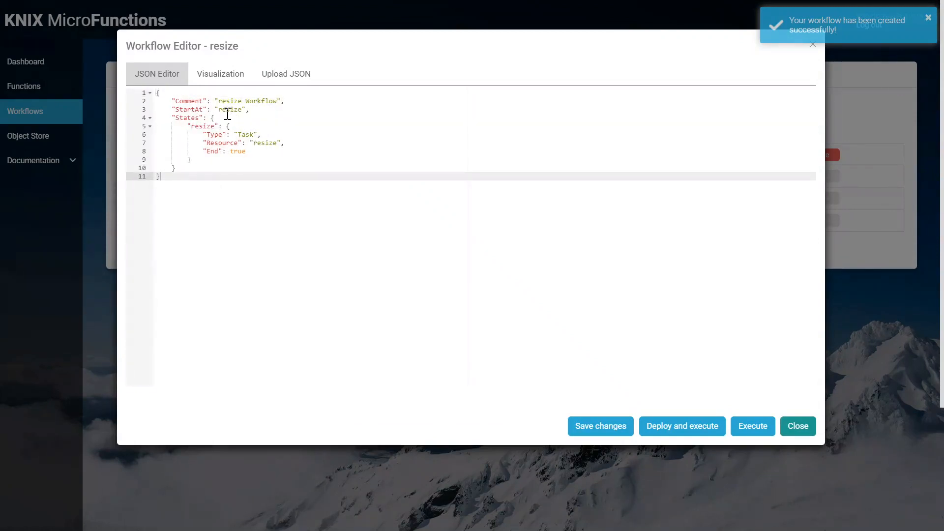
{"action": "left_click_drag", "start_coordinate": [254, 146], "coordinate": [275, 148]}
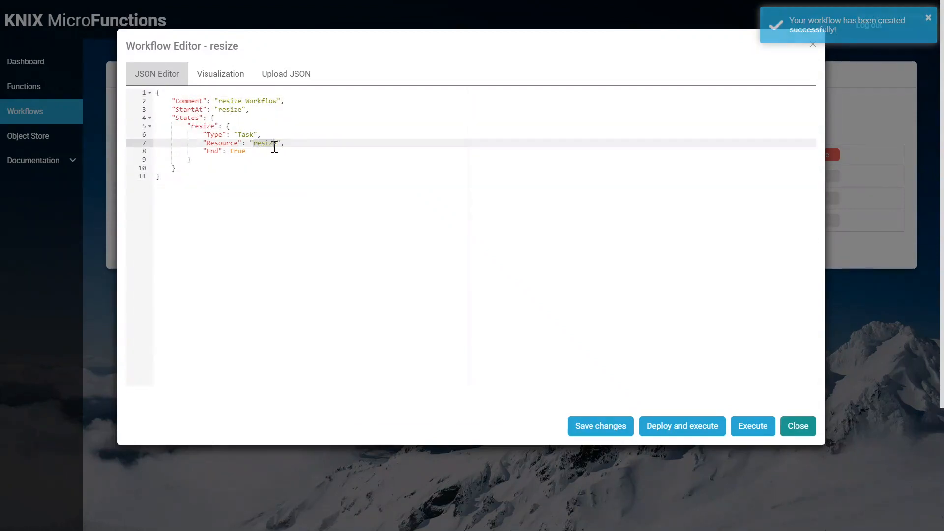
{"action": "double_click", "coordinate": [228, 102]}
{"action": "left_click", "coordinate": [234, 109]}
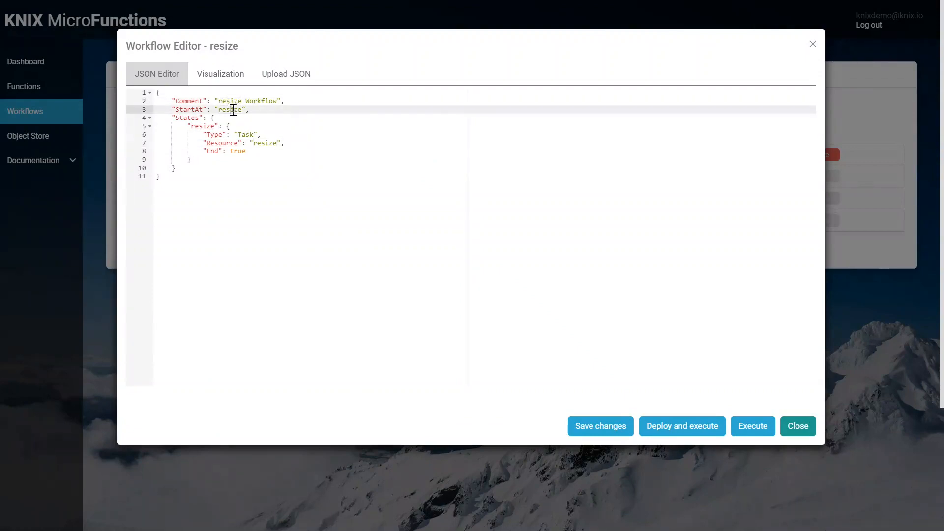
{"action": "left_click", "coordinate": [617, 426]}
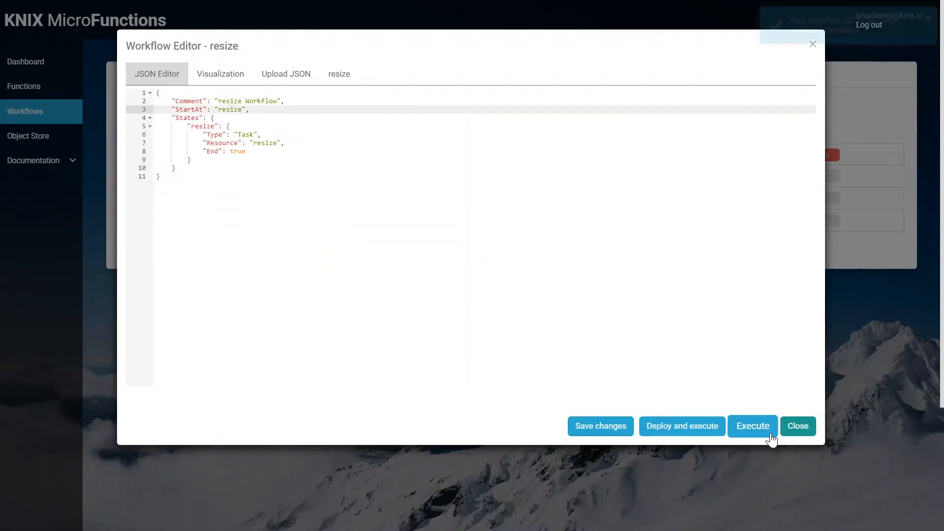
Step: Close the workflow editor and deploy the resize workflow
{"action": "left_click", "coordinate": [792, 427]}
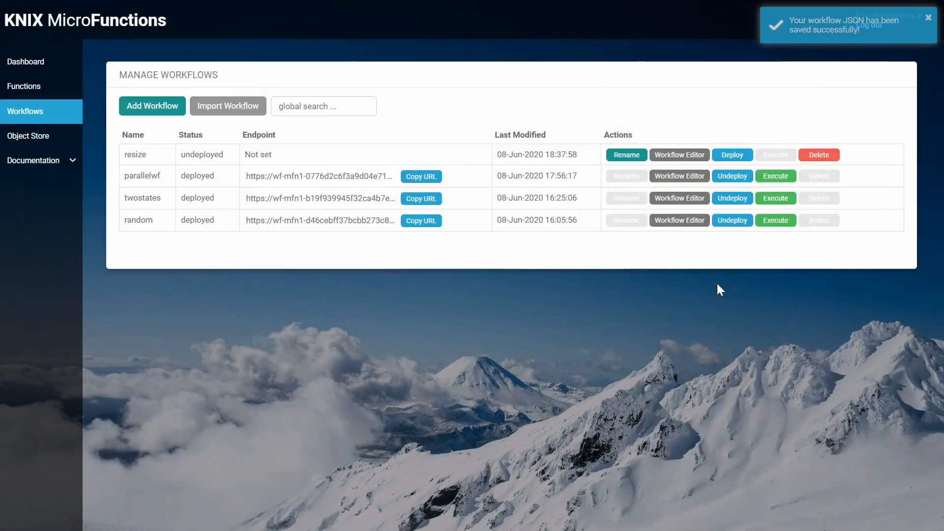
{"action": "left_click", "coordinate": [722, 156]}
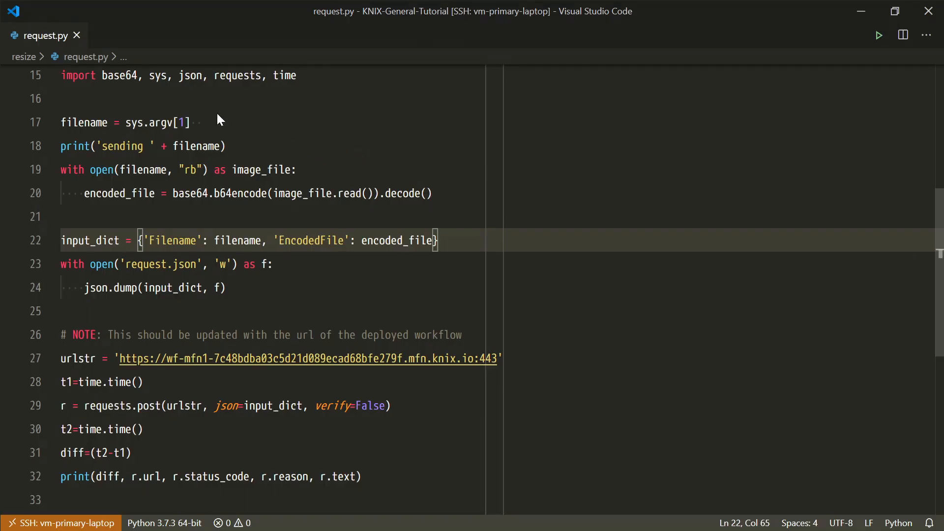
Step: Switch to request.py in Visual Studio Code, replace the urlstr value with the deployed resize workflow's URL and save the file
{"action": "left_click", "coordinate": [216, 114]}
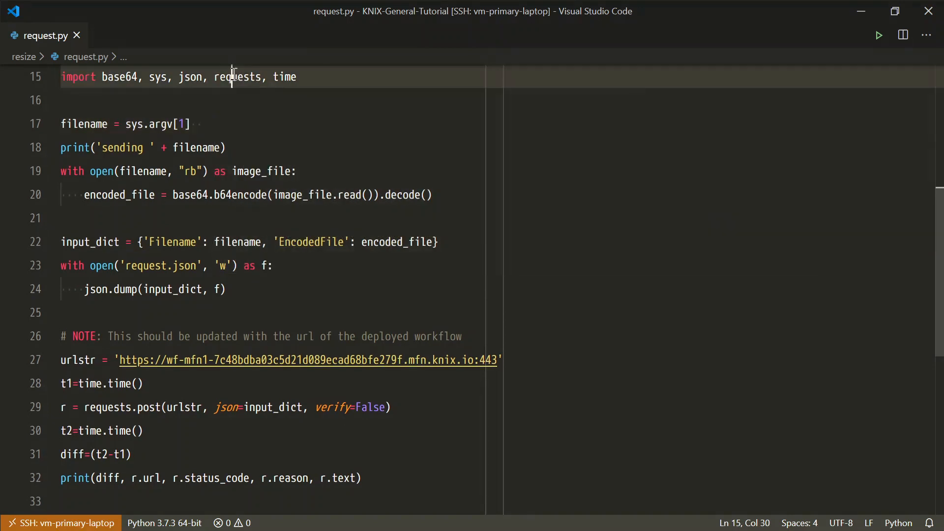
{"action": "left_click", "coordinate": [225, 77]}
{"action": "double_click", "coordinate": [236, 78]}
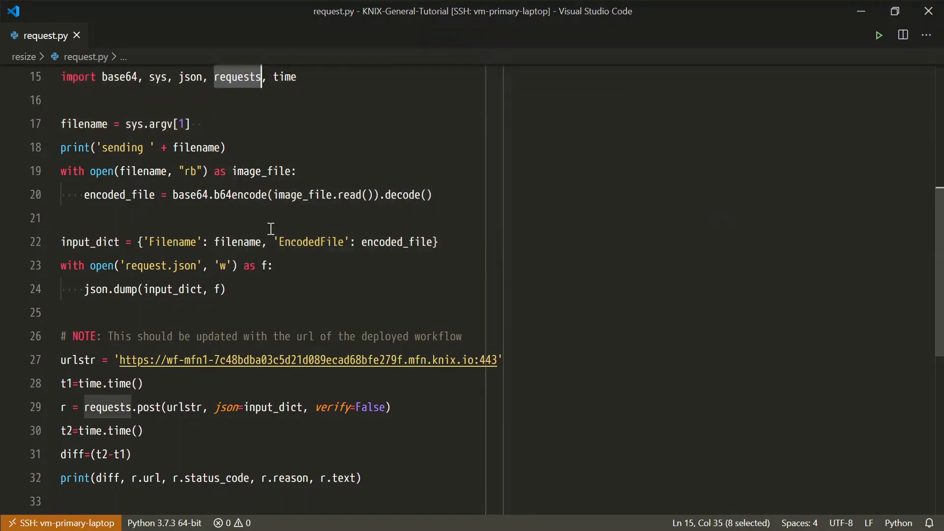
{"action": "left_click", "coordinate": [120, 360]}
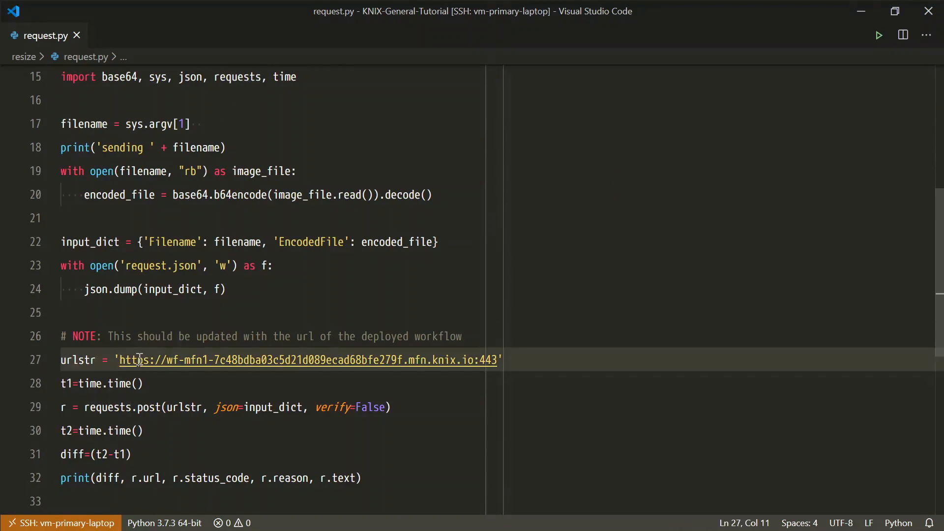
{"action": "key", "text": "shift+End"}
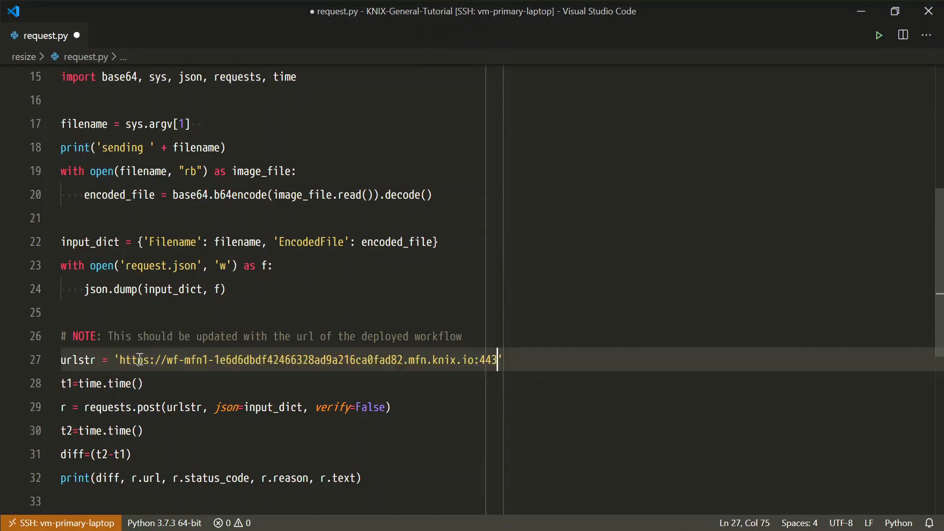
{"action": "key", "text": "ctrl+s"}
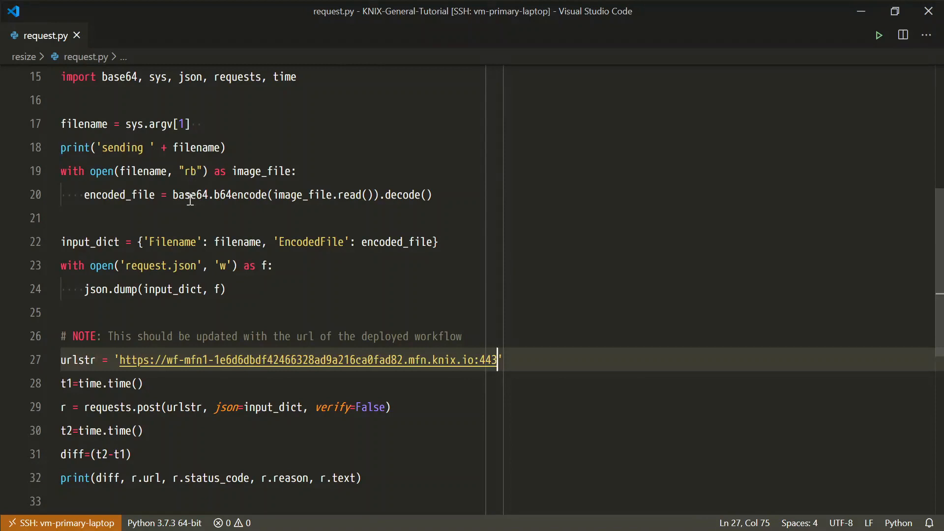
Step: Examine how request.py base64-encodes the image and builds input_dict with the Filename and EncodedFile entries
{"action": "mouse_move", "coordinate": [190, 200]}
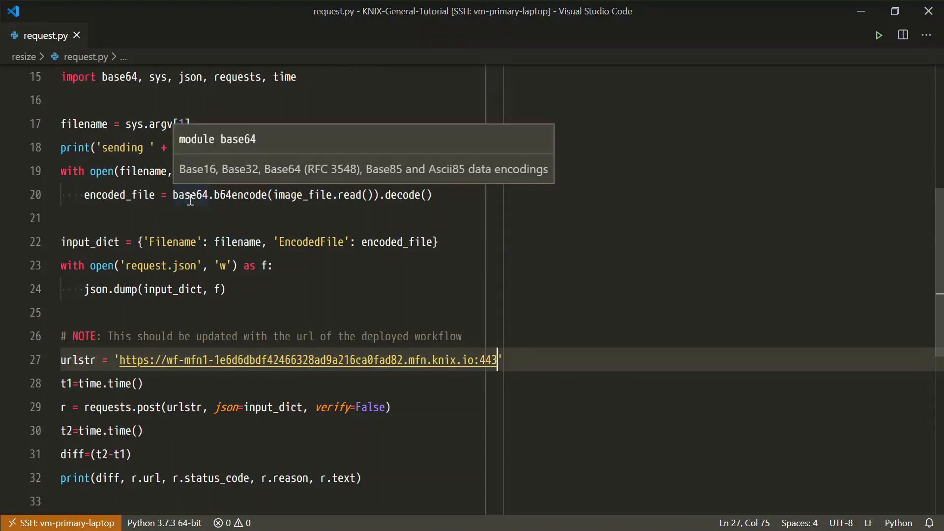
{"action": "left_click_drag", "start_coordinate": [202, 197], "coordinate": [256, 197]}
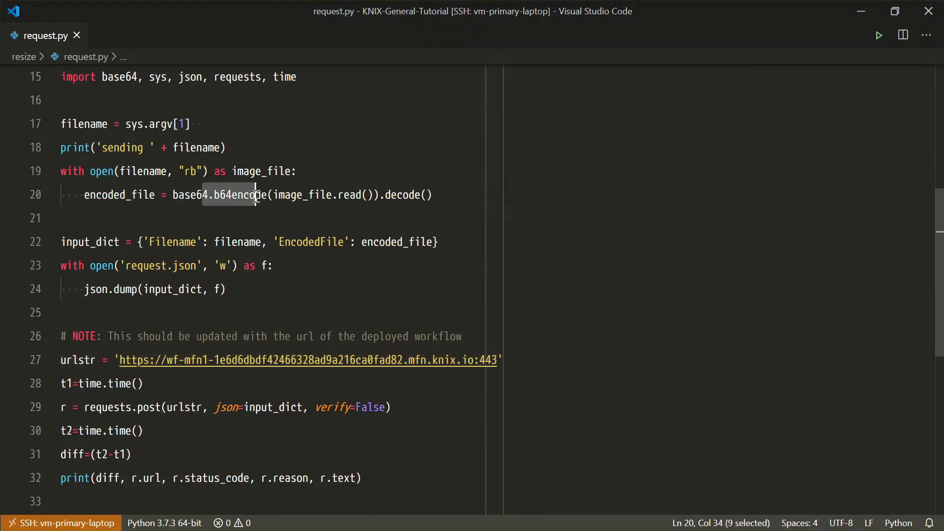
{"action": "left_click_drag", "start_coordinate": [138, 242], "coordinate": [256, 242]}
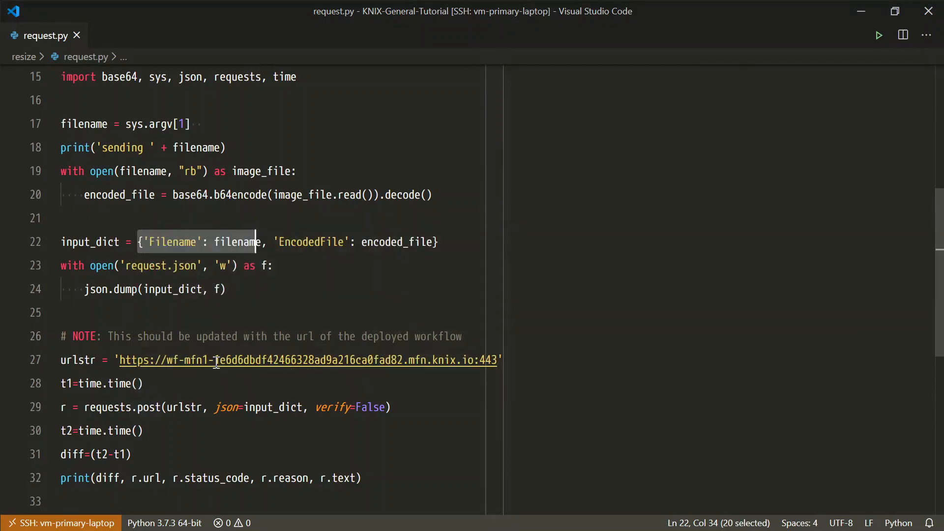
{"action": "scroll", "coordinate": [216, 364], "scroll_direction": "down", "scroll_amount": 2}
Step: List the resize folder in the terminal and locate request.py and leaves.jpg
{"action": "key", "text": "ctrl+grave"}
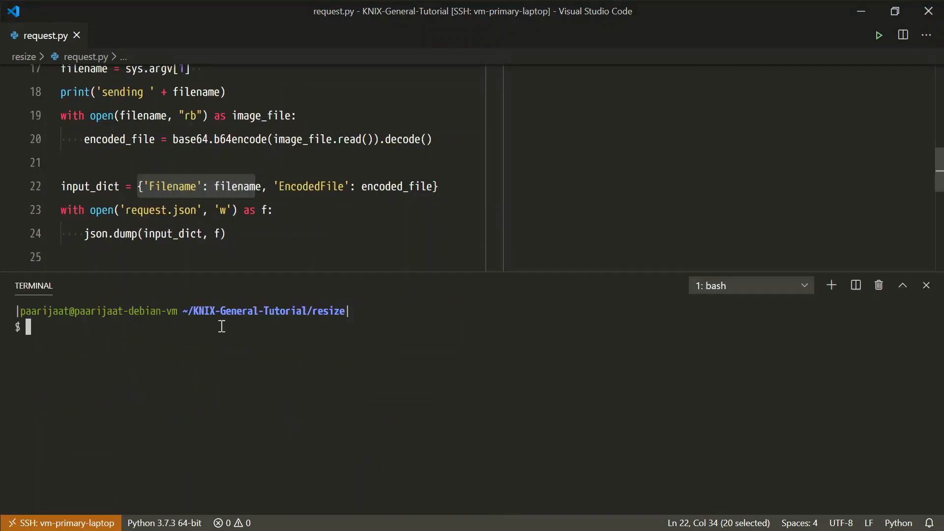
{"action": "type", "text": "ls"}
{"action": "key", "text": "Return"}
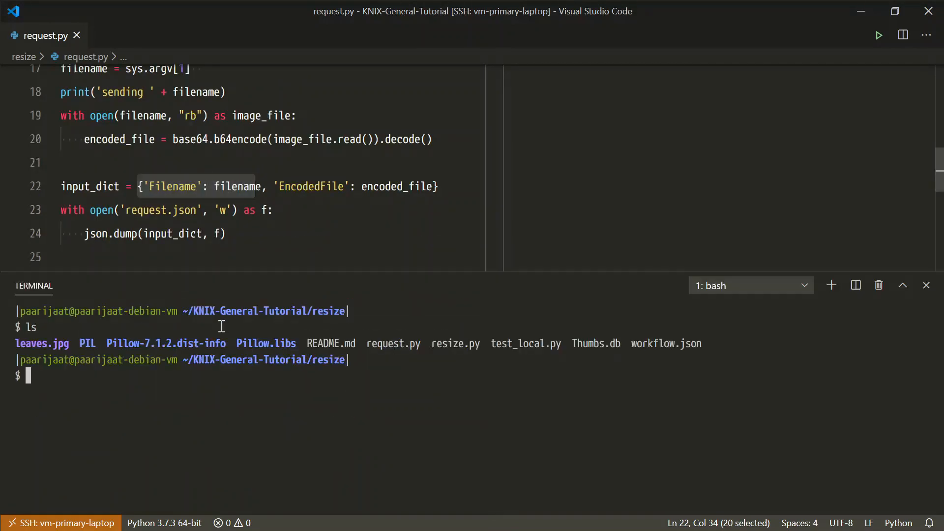
{"action": "left_click_drag", "start_coordinate": [366, 343], "coordinate": [419, 344]}
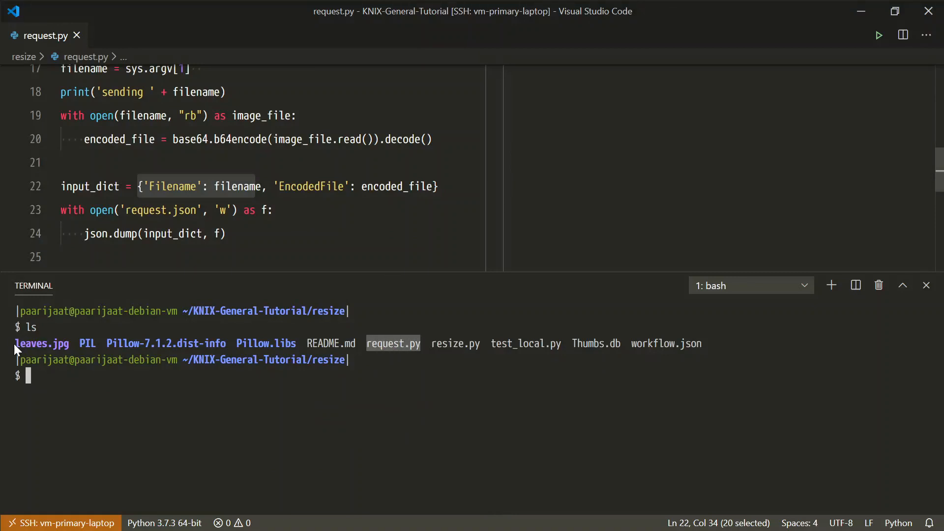
{"action": "left_click_drag", "start_coordinate": [69, 344], "coordinate": [26, 343]}
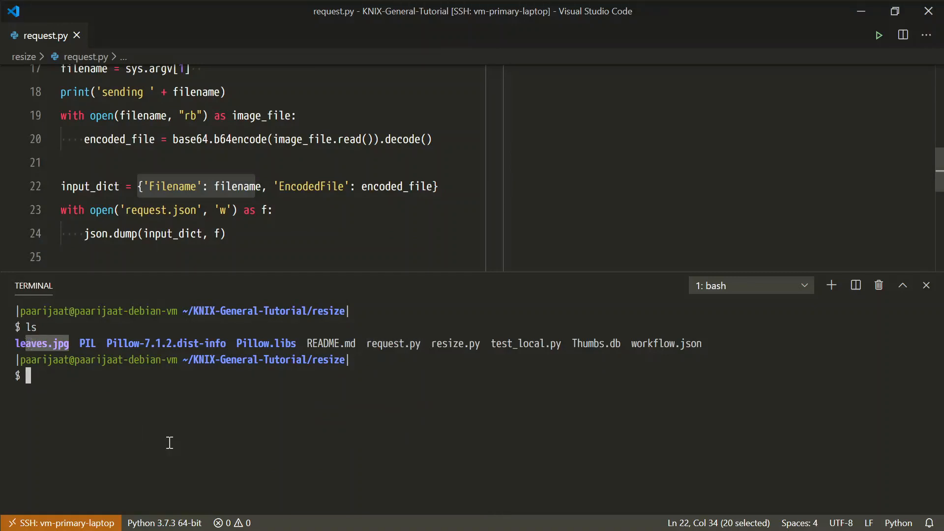
{"action": "left_click", "coordinate": [169, 443]}
Step: Switch to File Explorer to view the leaves.jpg image in the resize folder, and return to Visual Studio Code
{"action": "key", "text": "alt+Tab"}
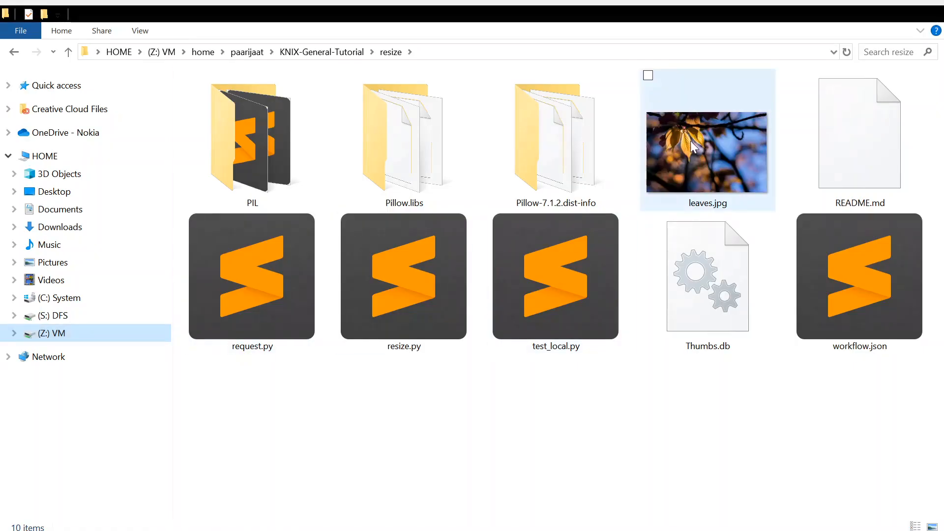
{"action": "left_click", "coordinate": [685, 164]}
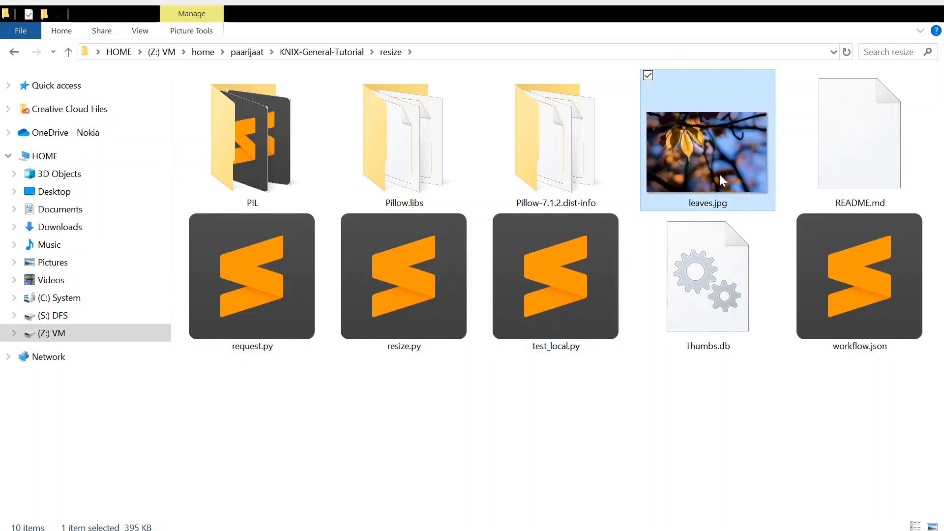
{"action": "key", "text": "alt+Tab"}
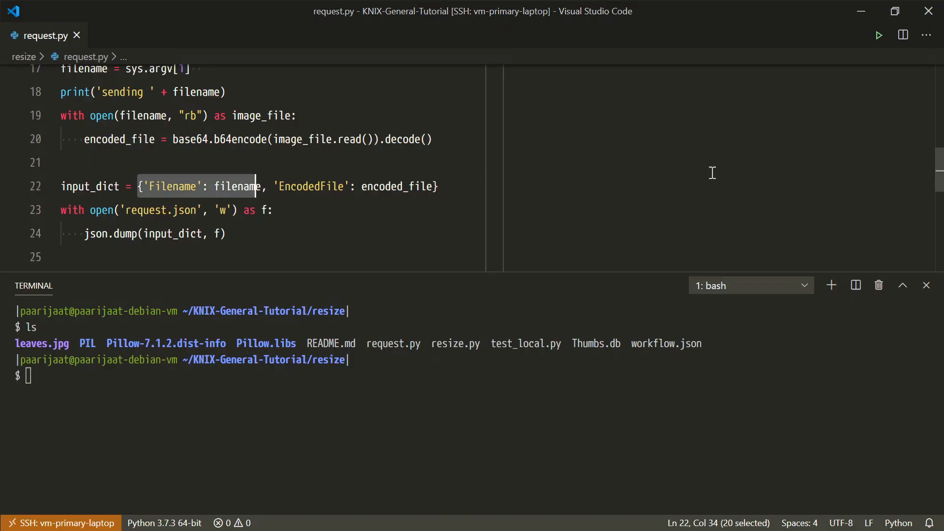
Step: Run "python3 request.py leaves.jpg" in the terminal and check the response status
{"action": "left_click", "coordinate": [512, 417]}
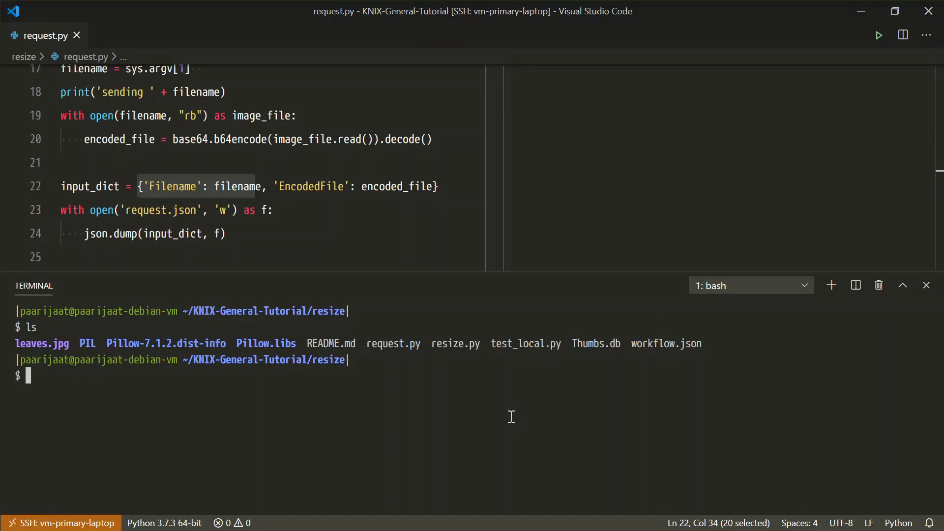
{"action": "type", "text": "python3 re"}
{"action": "key", "text": "Tab"}
{"action": "key", "text": "Tab"}
{"action": "type", "text": "q"}
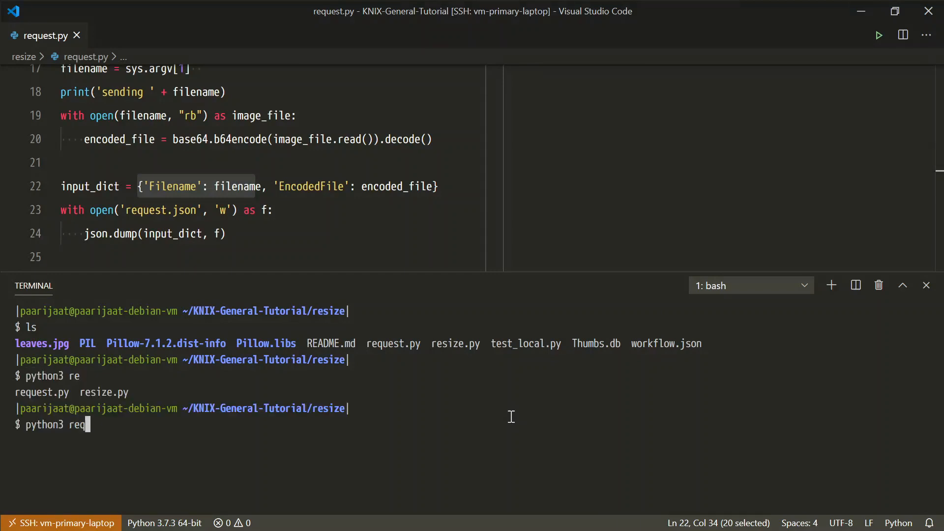
{"action": "key", "text": "Tab"}
{"action": "type", "text": "lea"}
{"action": "key", "text": "Tab"}
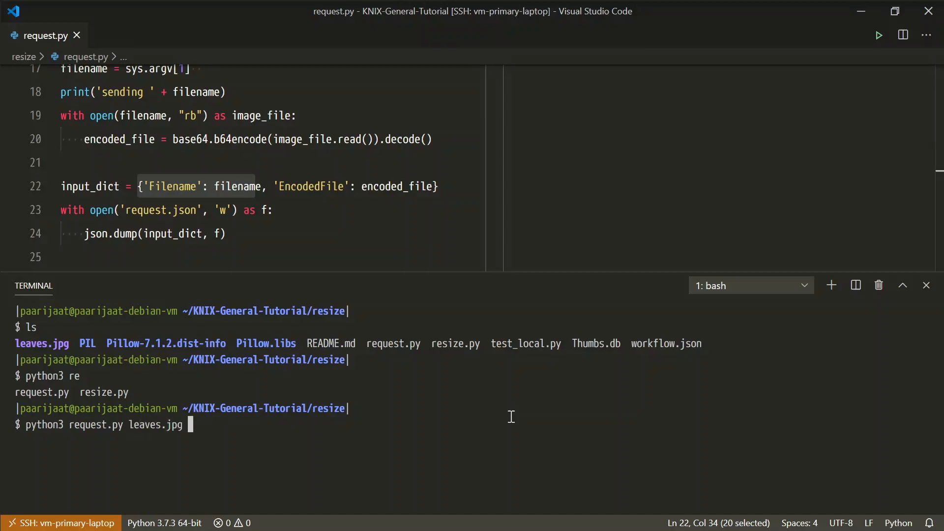
{"action": "key", "text": "Return"}
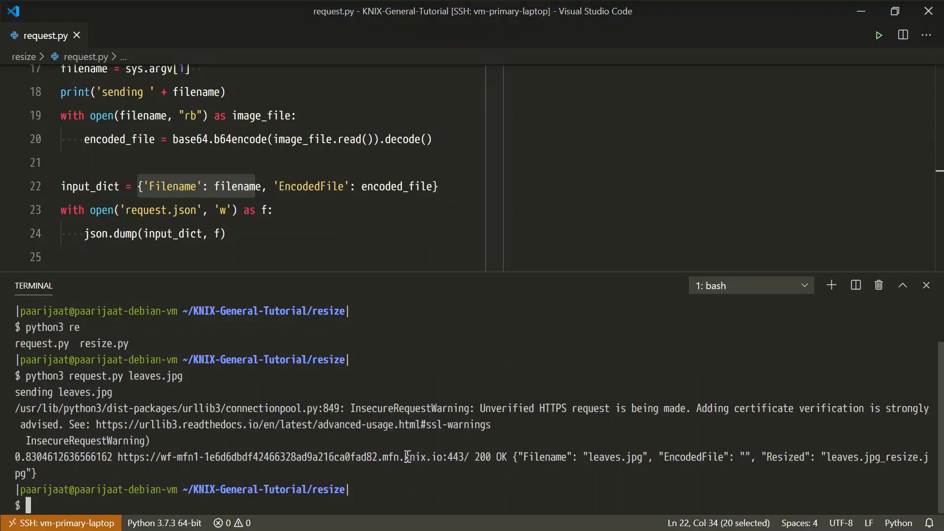
{"action": "left_click_drag", "start_coordinate": [475, 459], "coordinate": [509, 455]}
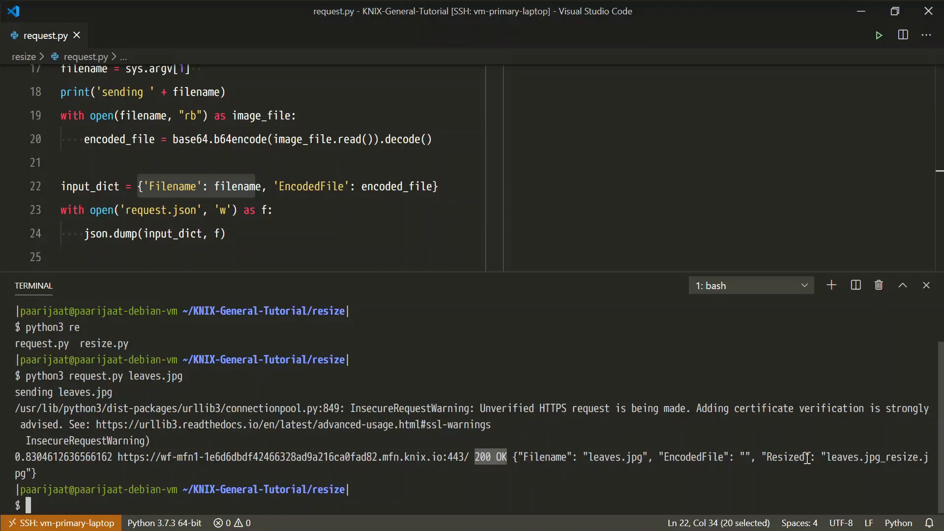
Step: Check the Resized entry in the response, switch to KNIX MicroFunctions in the browser, and download leaves.jpg_resize.jpg from the object store
{"action": "left_click_drag", "start_coordinate": [810, 457], "coordinate": [904, 457]}
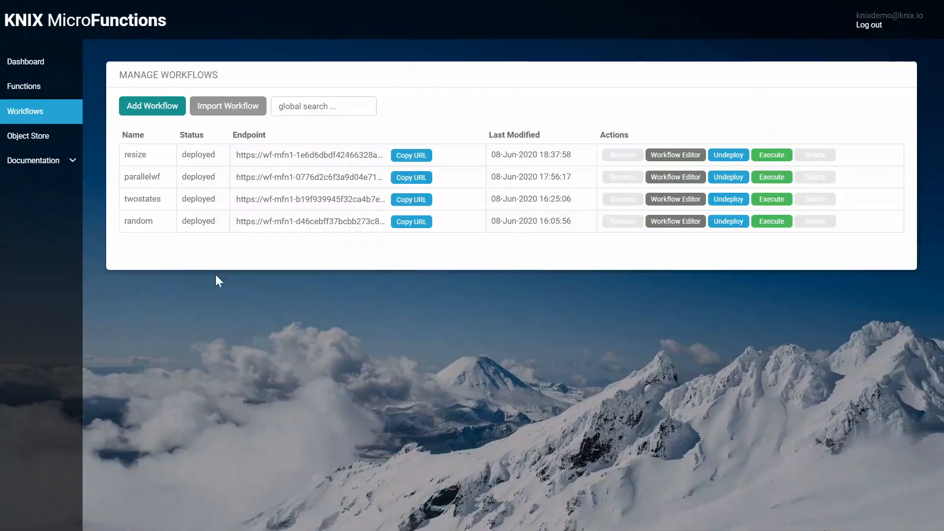
{"action": "left_click", "coordinate": [21, 140]}
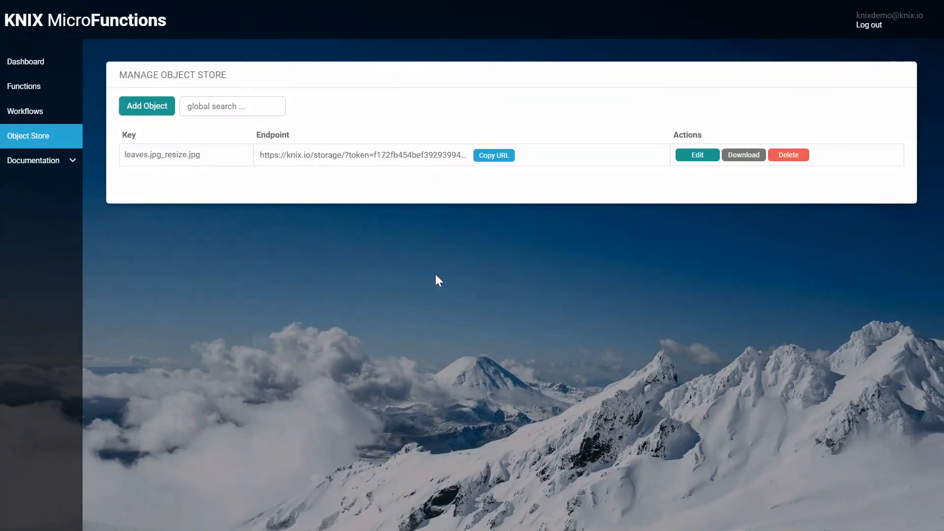
{"action": "left_click", "coordinate": [750, 161]}
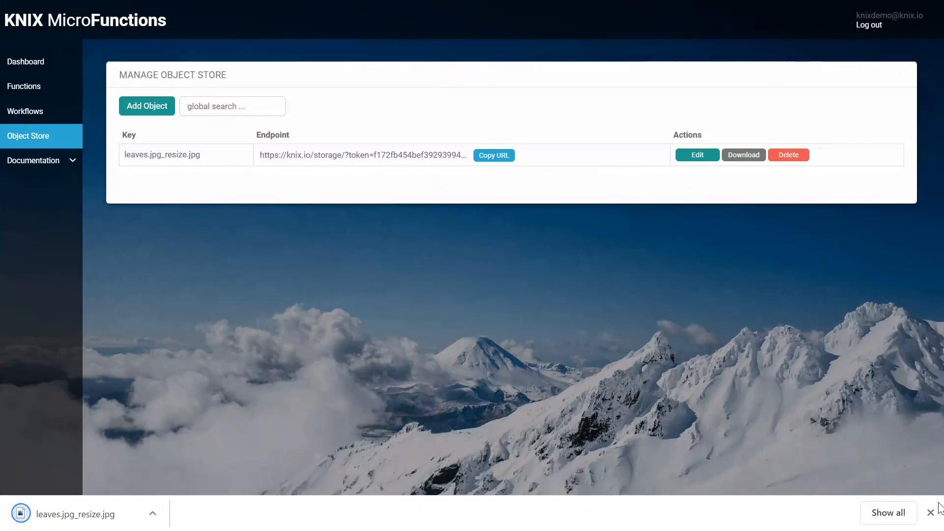
{"action": "left_click", "coordinate": [931, 513]}
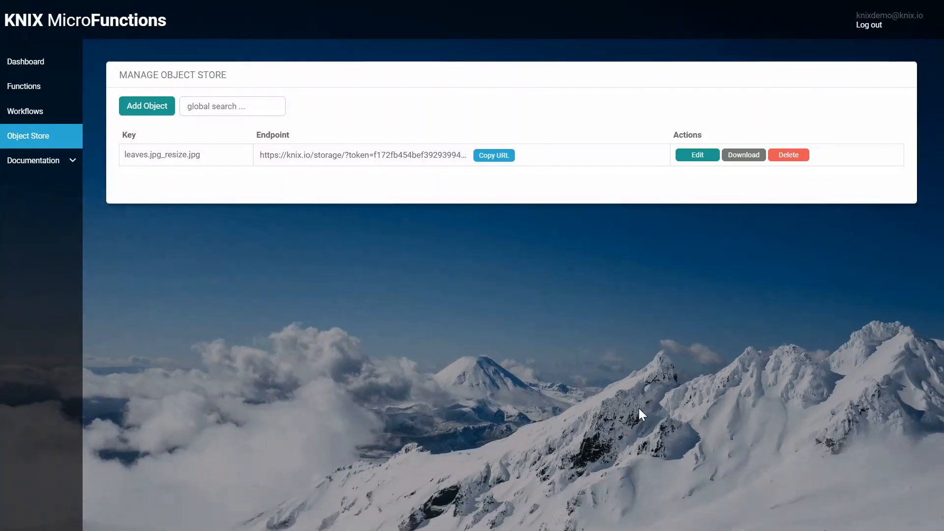
Step: Switch to File Explorer, check the file details of leaves.jpg and leaves.jpg_resize.jpg, and open leaves.jpg in a new browser tab
{"action": "key", "text": "F11"}
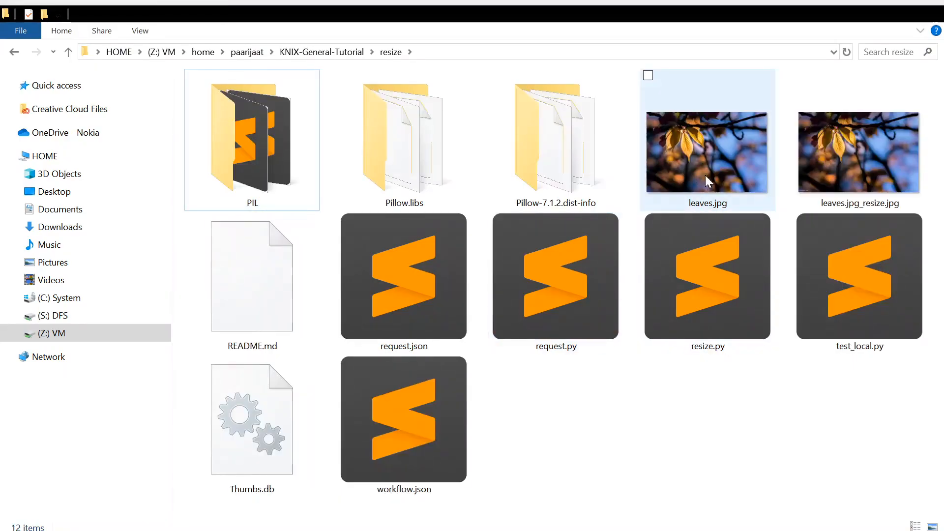
{"action": "left_click", "coordinate": [714, 168]}
{"action": "left_click", "coordinate": [848, 173]}
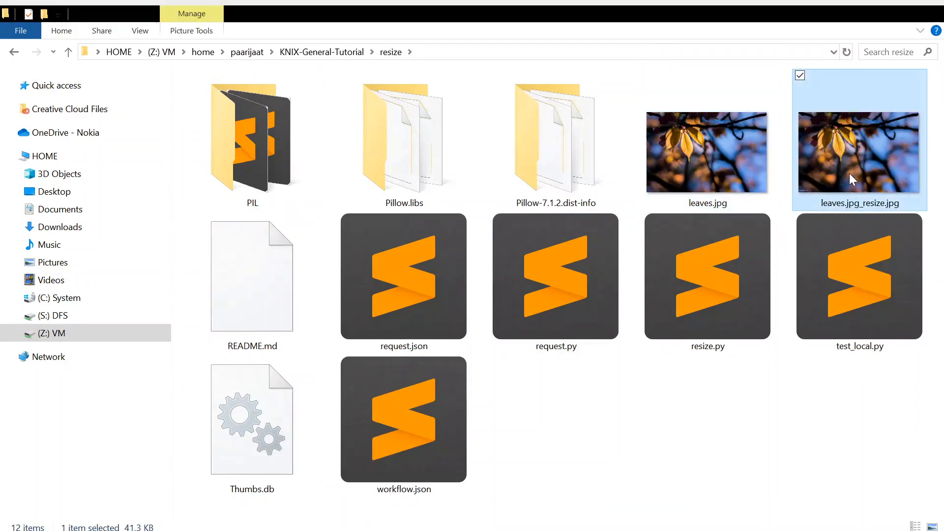
{"action": "left_click", "coordinate": [727, 170]}
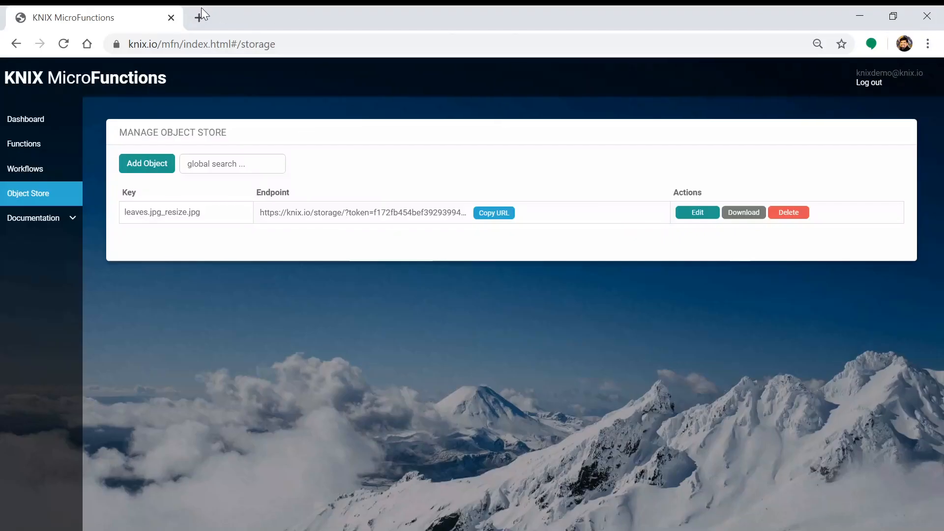
{"action": "left_click", "coordinate": [202, 16]}
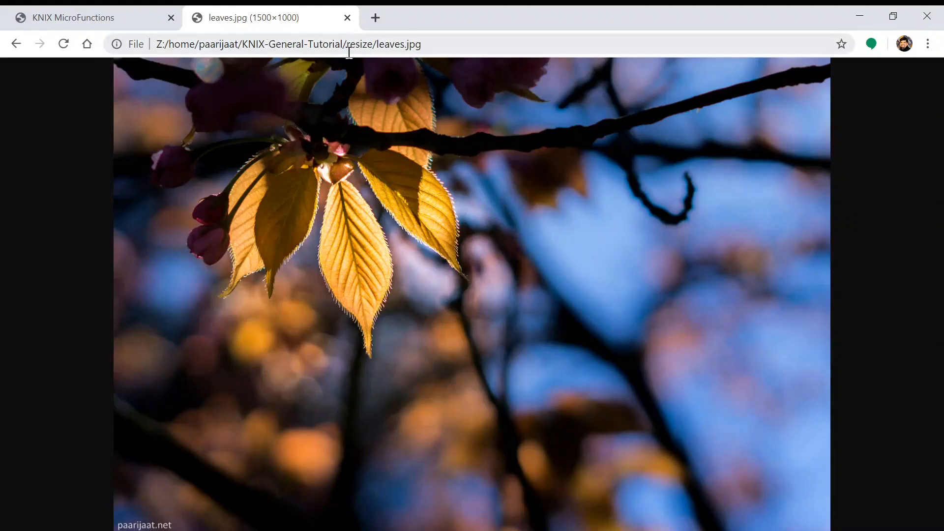
Step: Open leaves.jpg_resize.jpg from the resize folder in another browser tab and compare its dimensions with the original leaves.jpg
{"action": "left_click", "coordinate": [376, 18]}
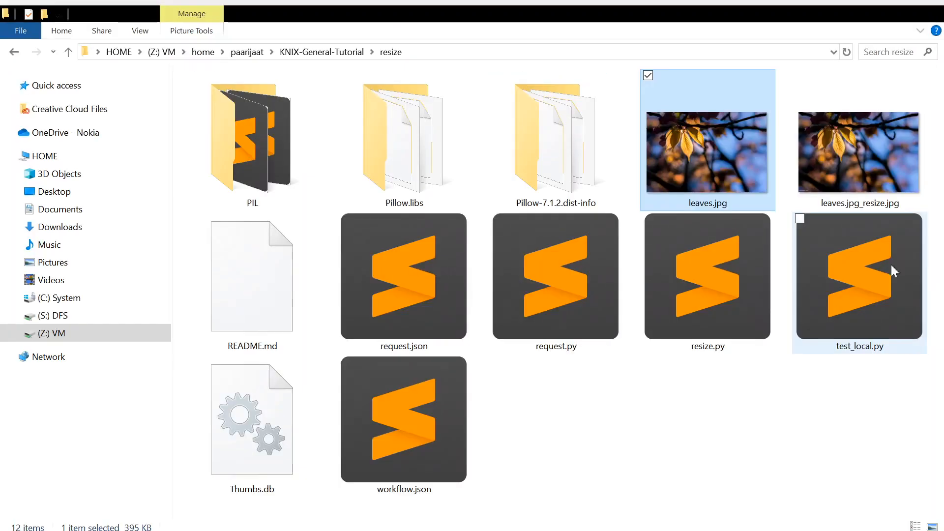
{"action": "left_click", "coordinate": [860, 153]}
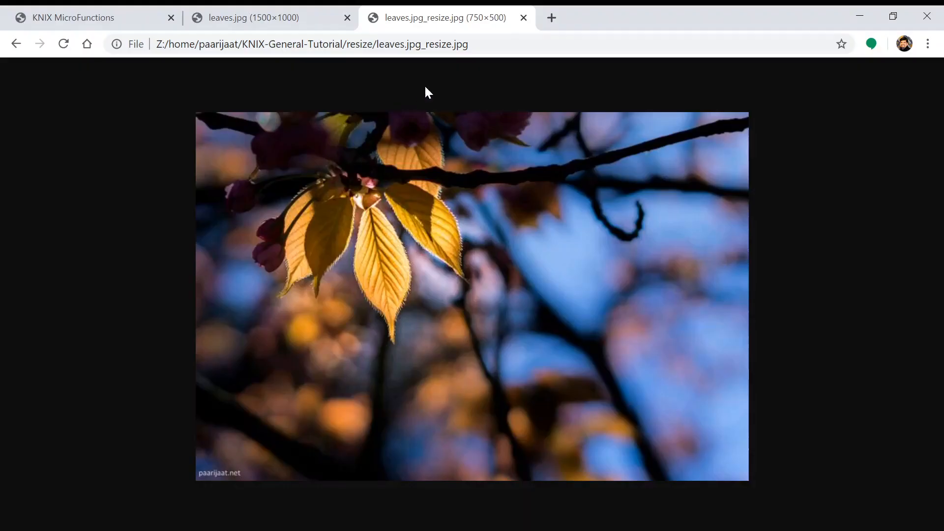
{"action": "left_click", "coordinate": [290, 18]}
{"action": "left_click", "coordinate": [439, 25]}
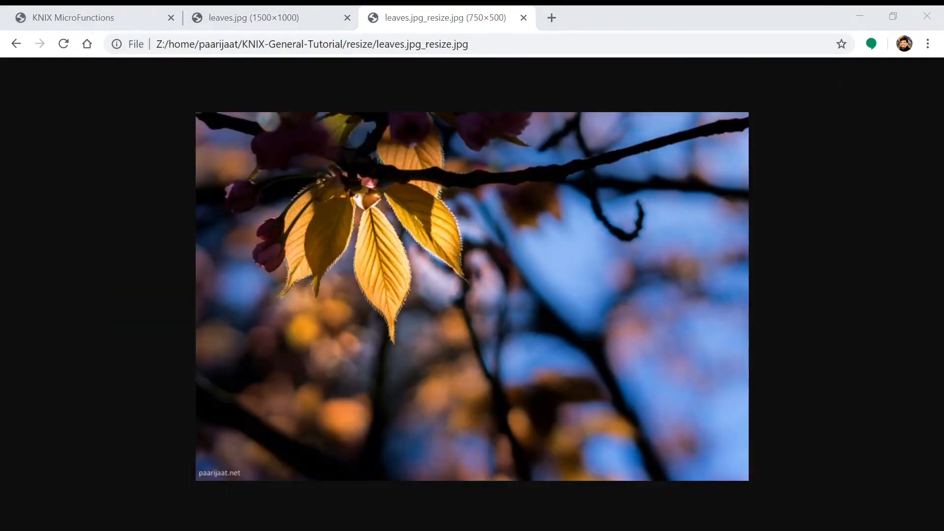